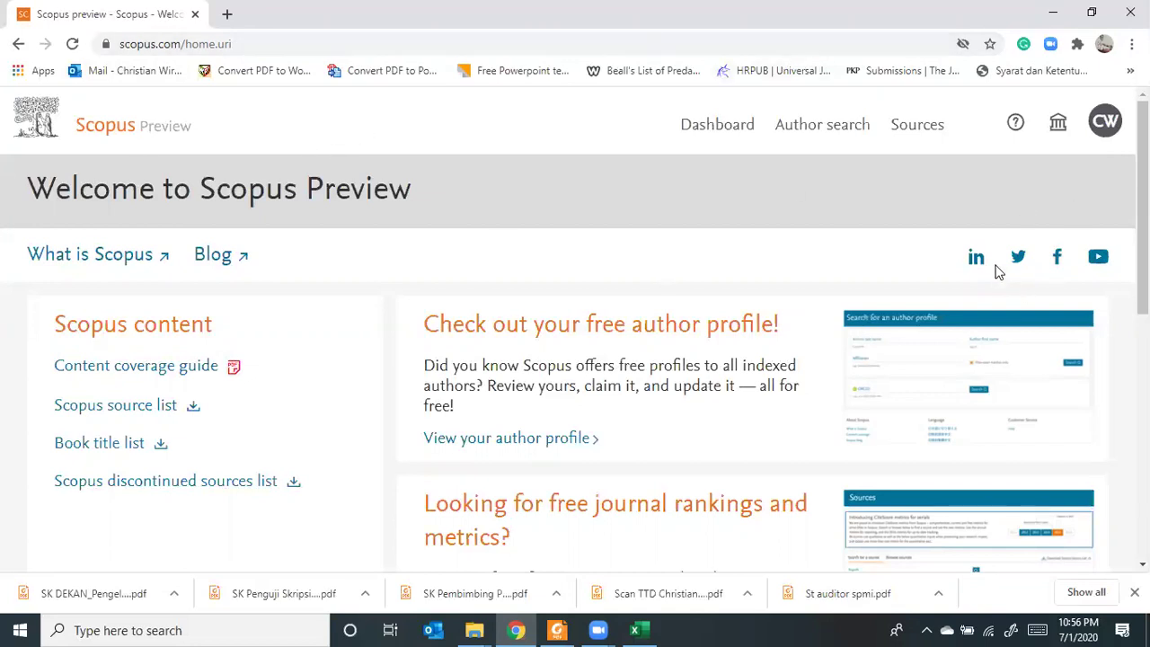
# Open the Scopus Support Center, view the FAQ on requesting to add a missing document, and go to its web form
pyautogui.scroll(-10, 995, 269)
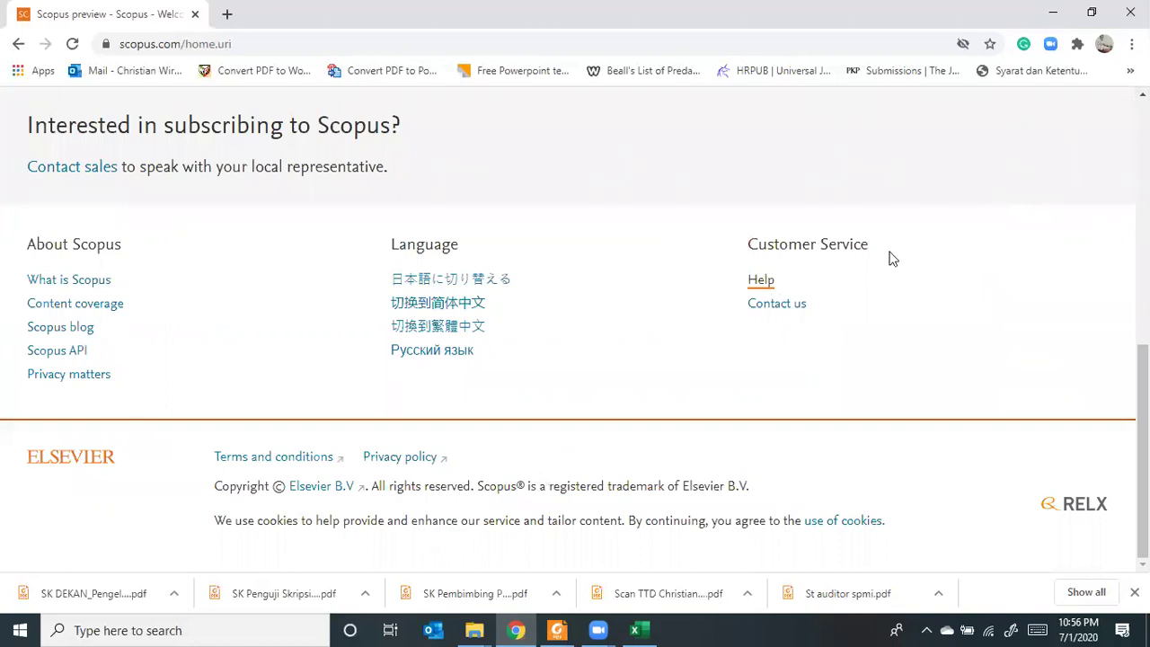
pyautogui.click(769, 288)
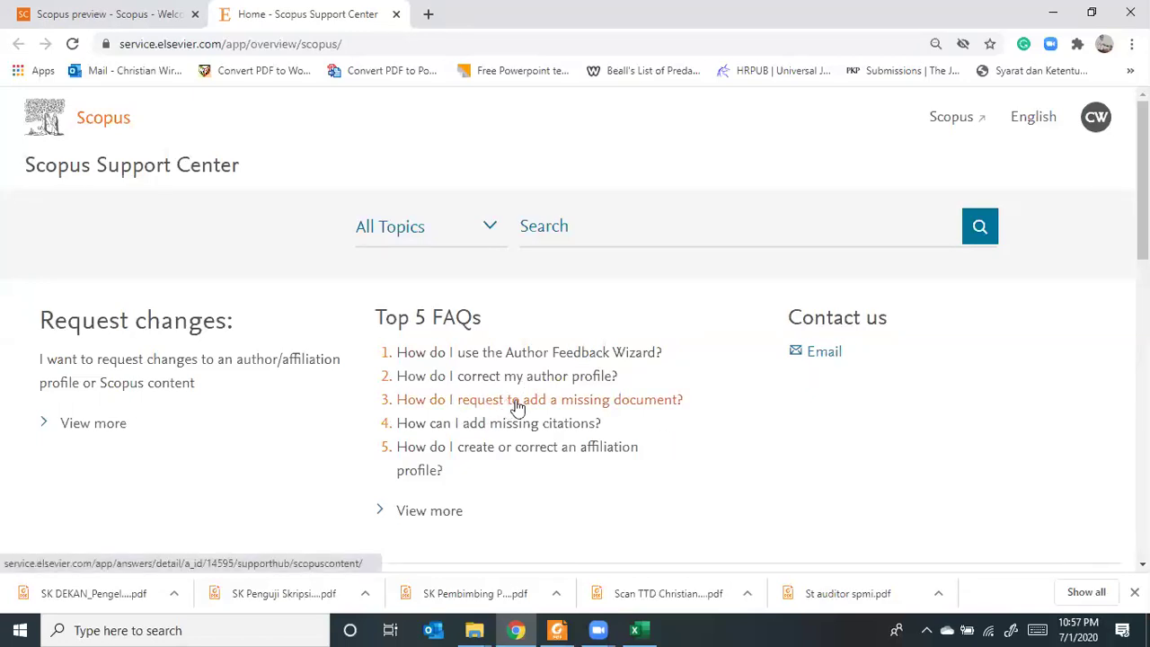
pyautogui.click(617, 409)
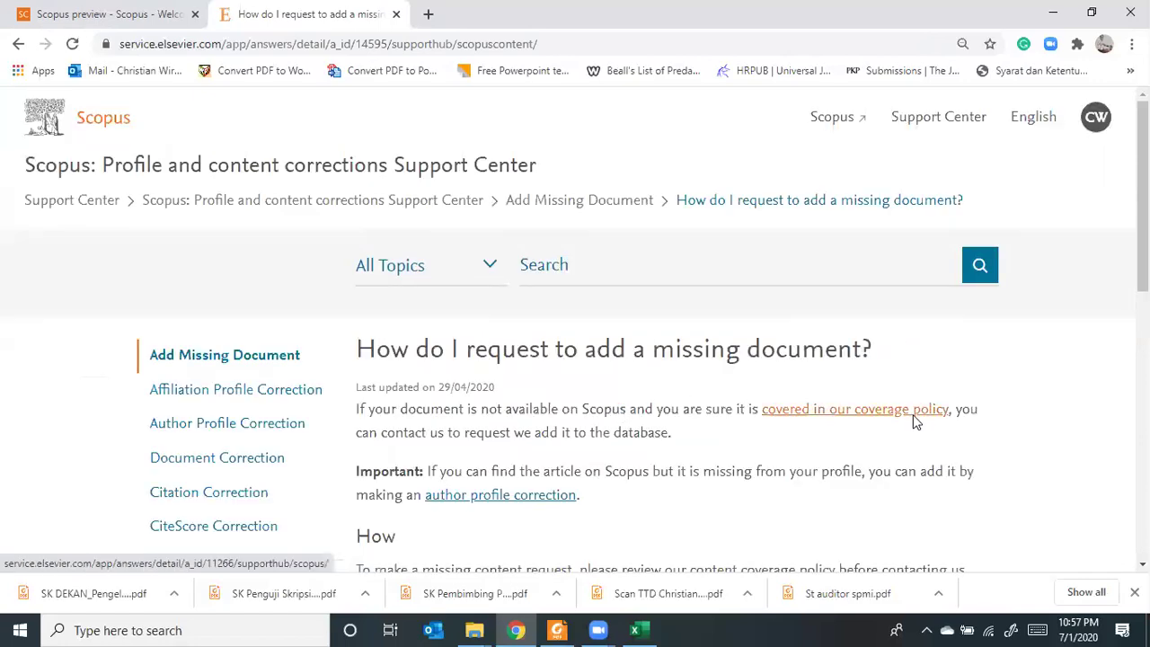
pyautogui.scroll(-3, 918, 418)
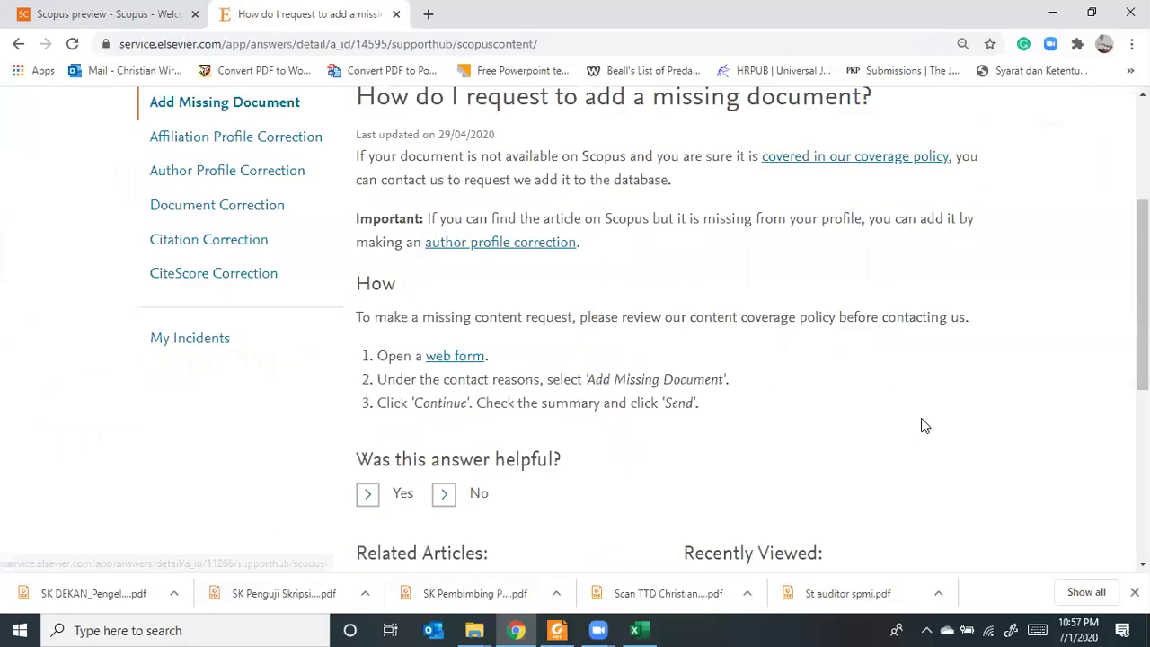
pyautogui.click(451, 364)
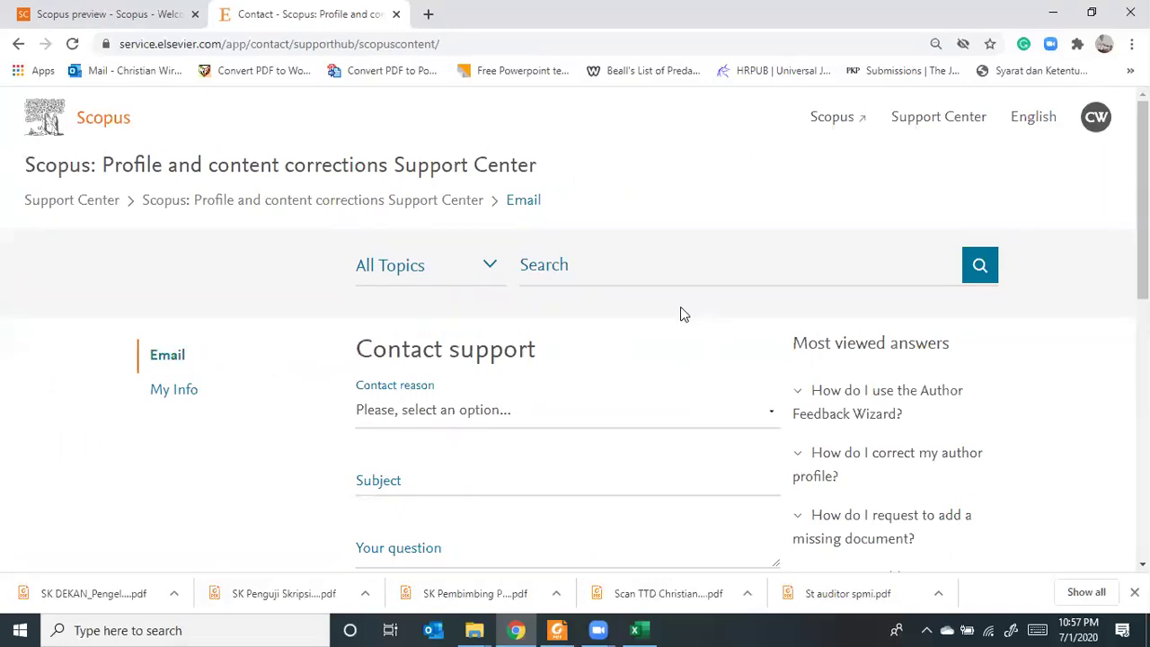
# Choose Add Missing Document as the contact reason in the Contact support form
pyautogui.scroll(-3, 706, 377)
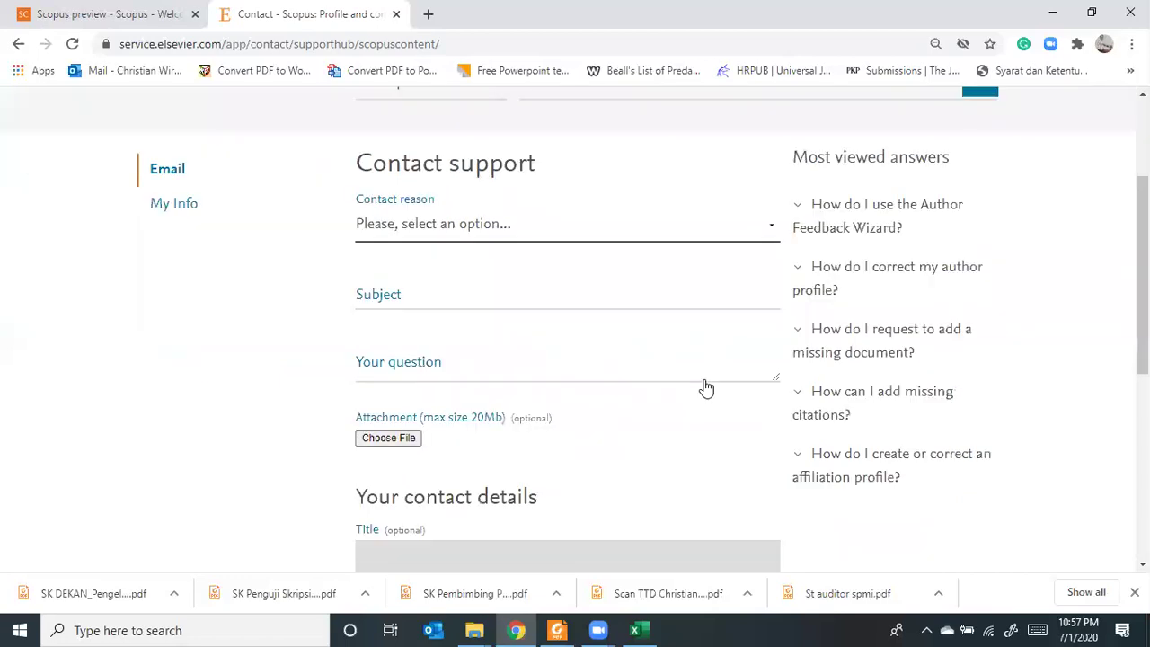
pyautogui.scroll(1, 459, 311)
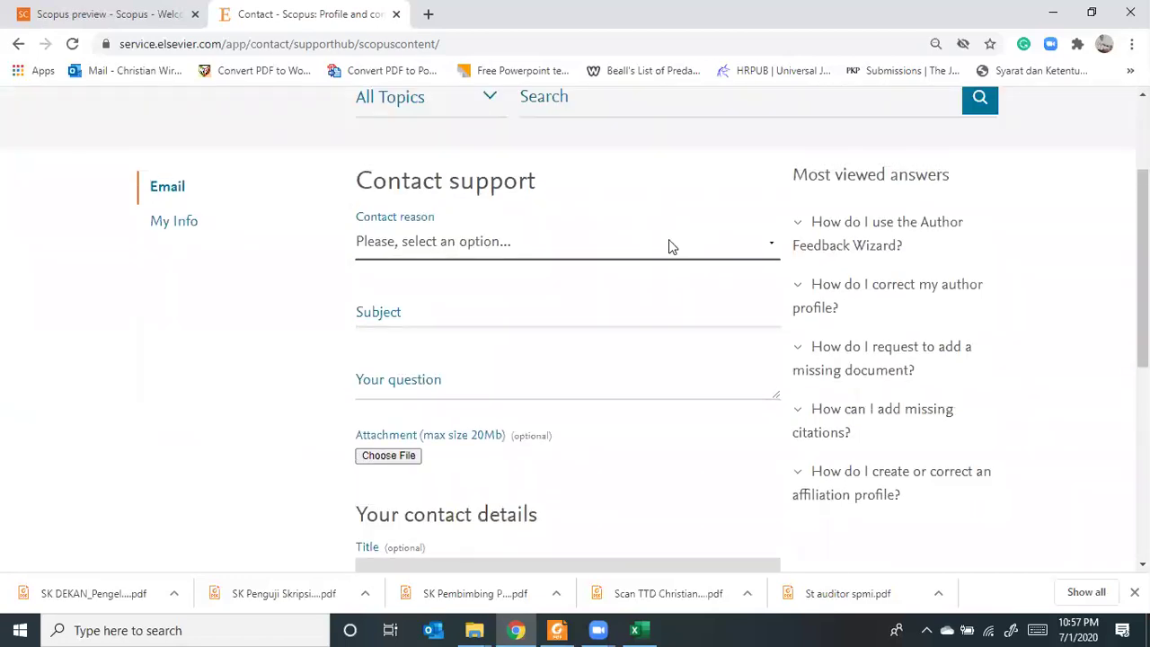
pyautogui.click(469, 258)
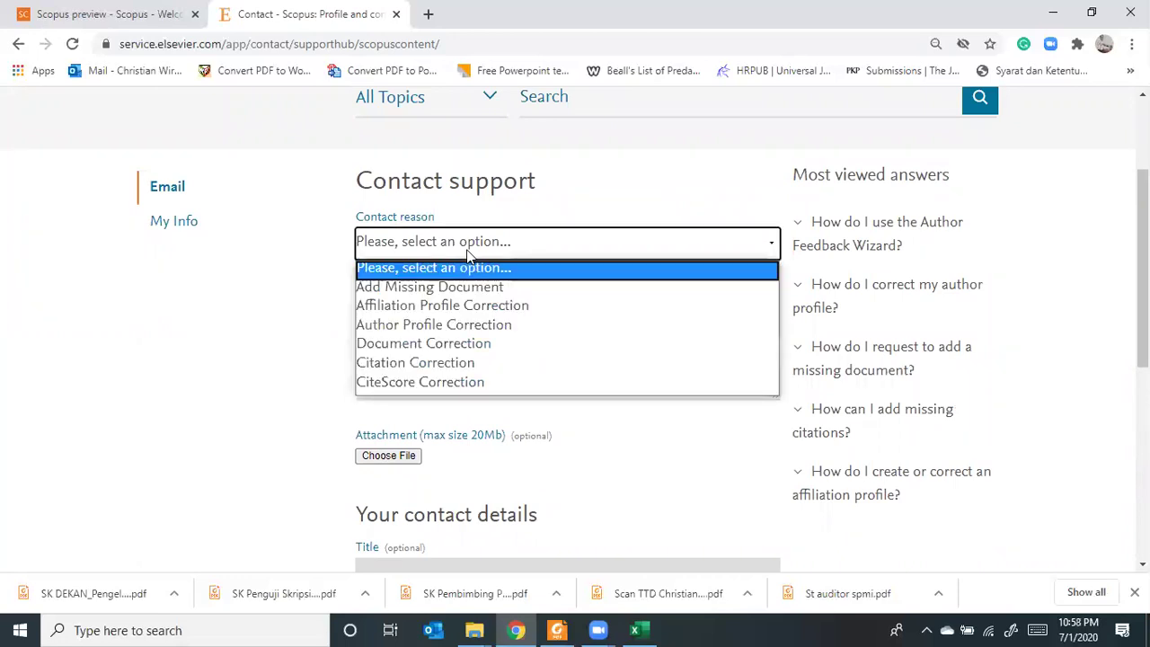
pyautogui.click(422, 288)
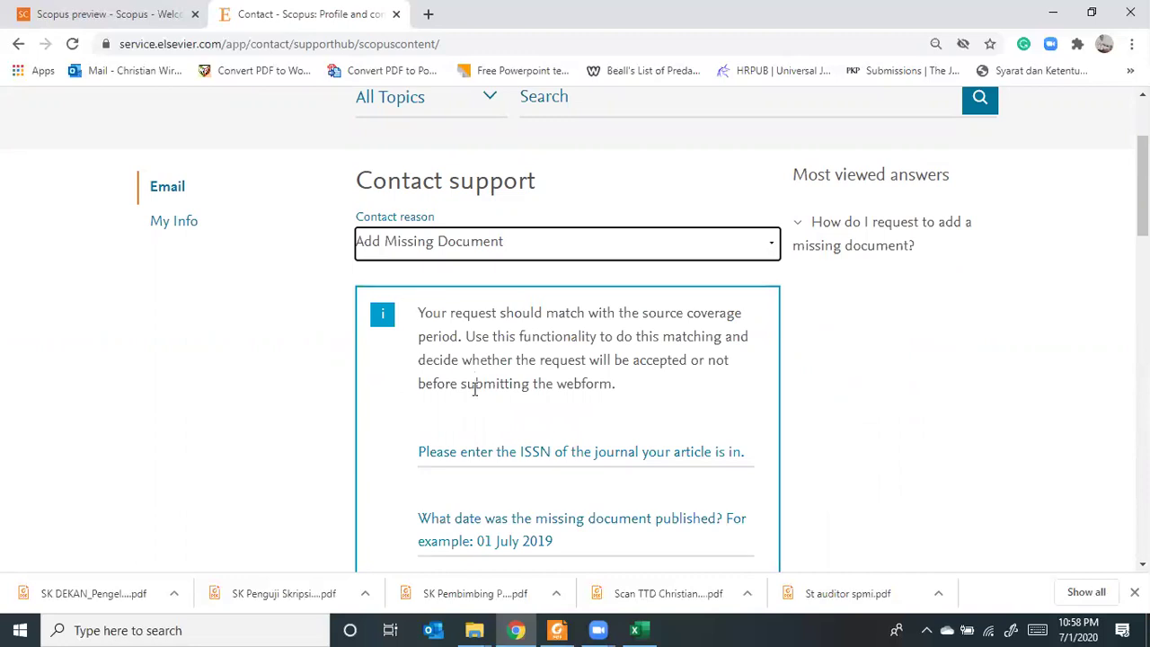
# Check the journal ISSN and publication date fields of the source coverage search
pyautogui.scroll(-1, 482, 414)
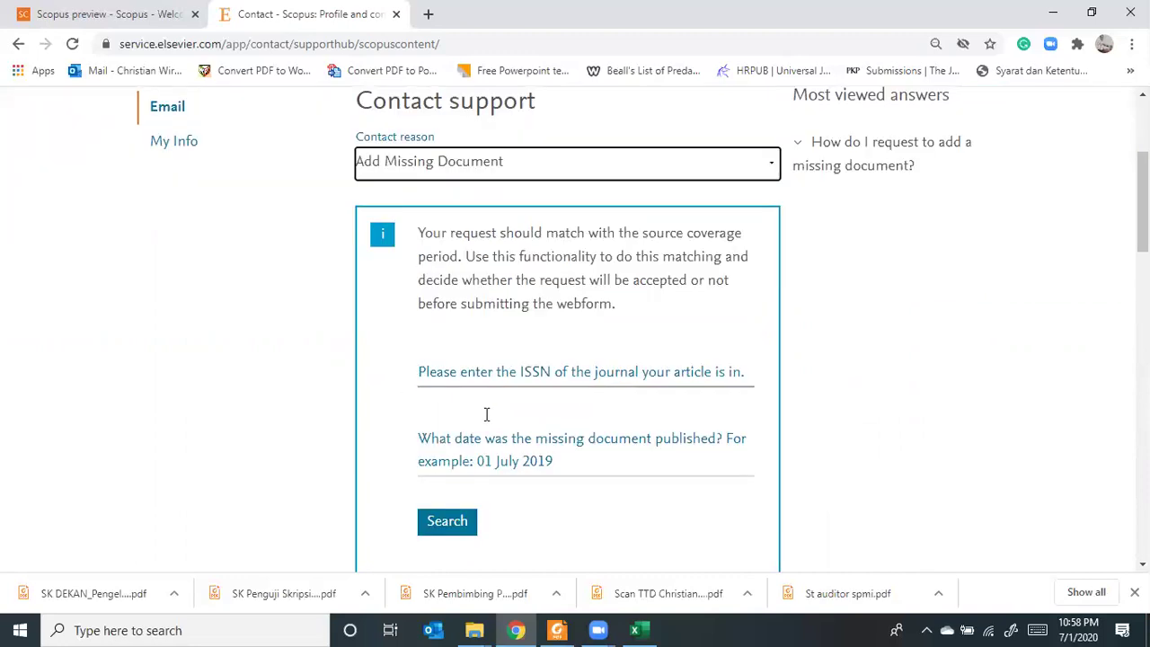
pyautogui.click(523, 375)
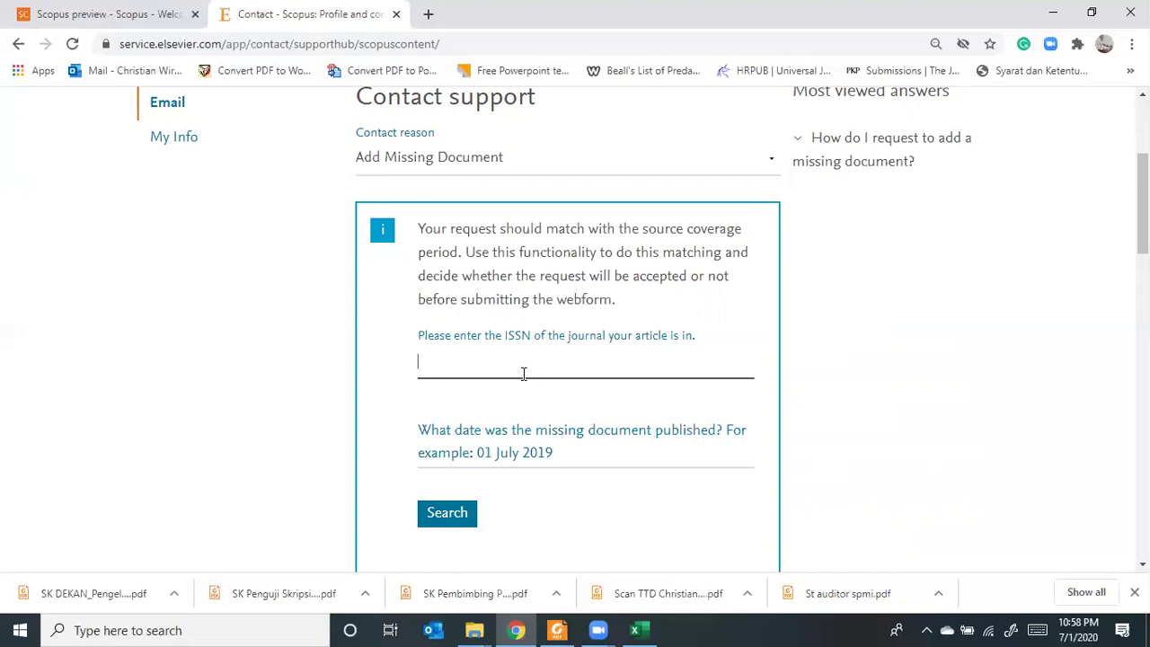
pyautogui.click(582, 463)
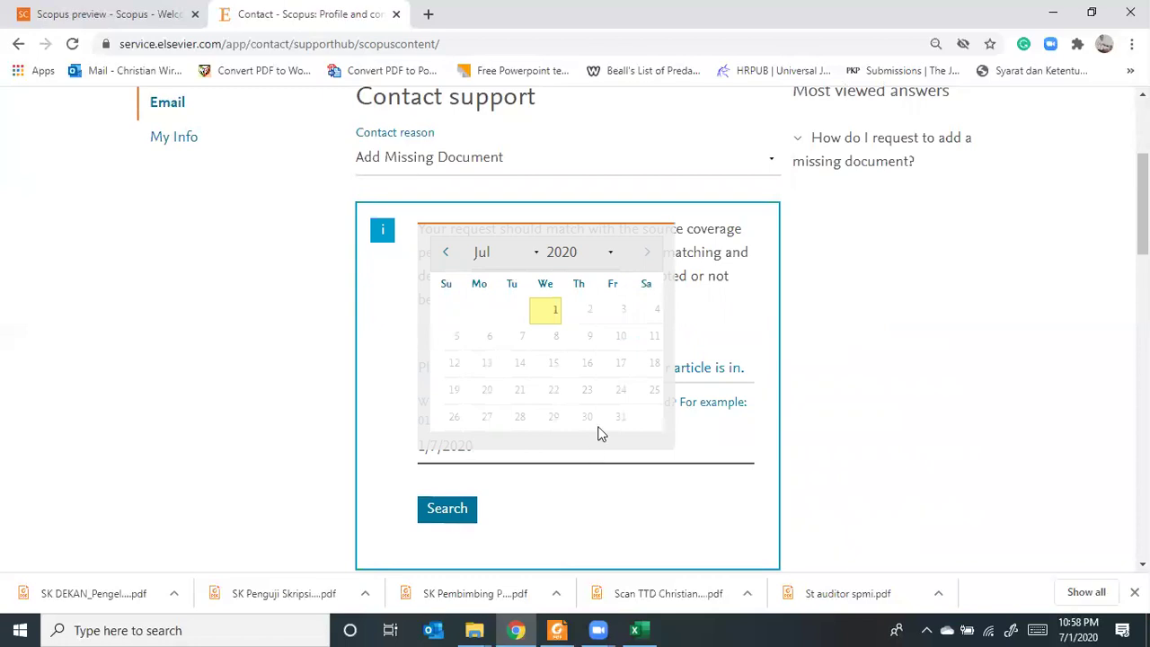
pyautogui.click(926, 335)
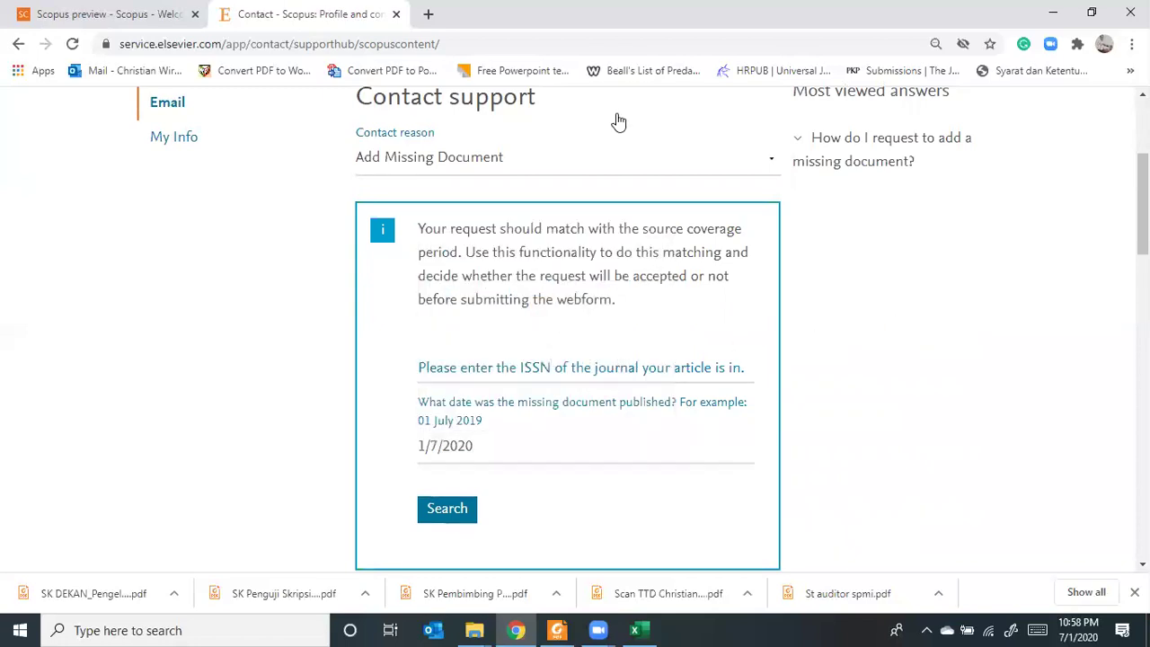
# Open the Journal of Critical Reviews website, jcreview.com, in a new browser tab
pyautogui.click(428, 18)
pyautogui.click(416, 42)
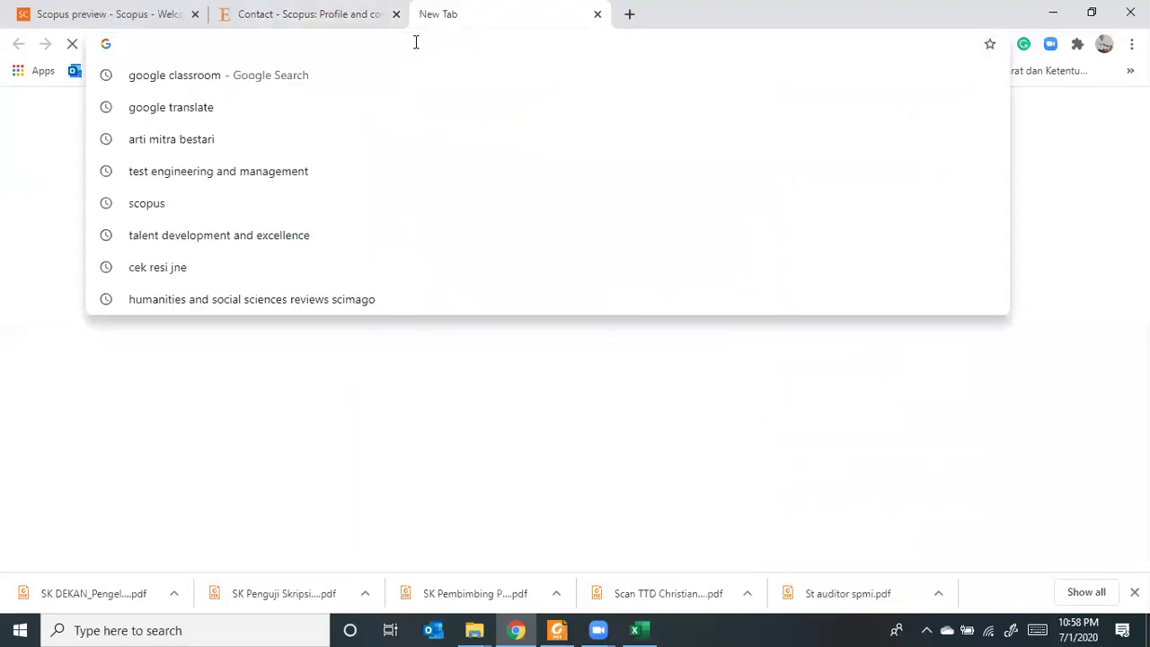
pyautogui.write('jcr')
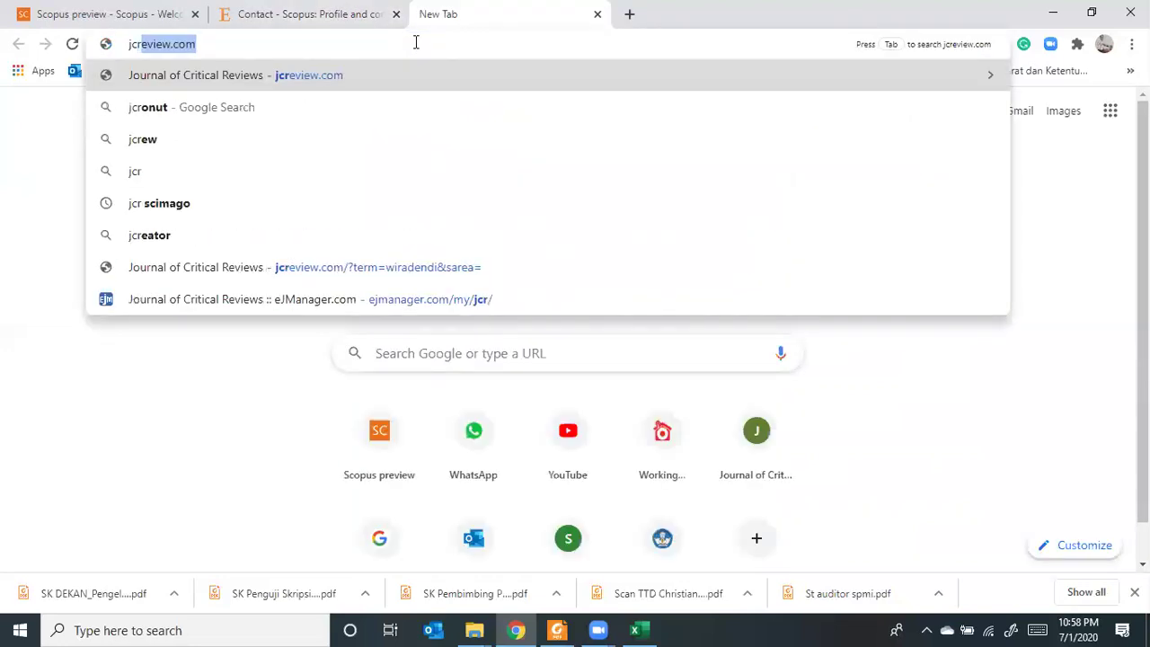
pyautogui.press('Return')
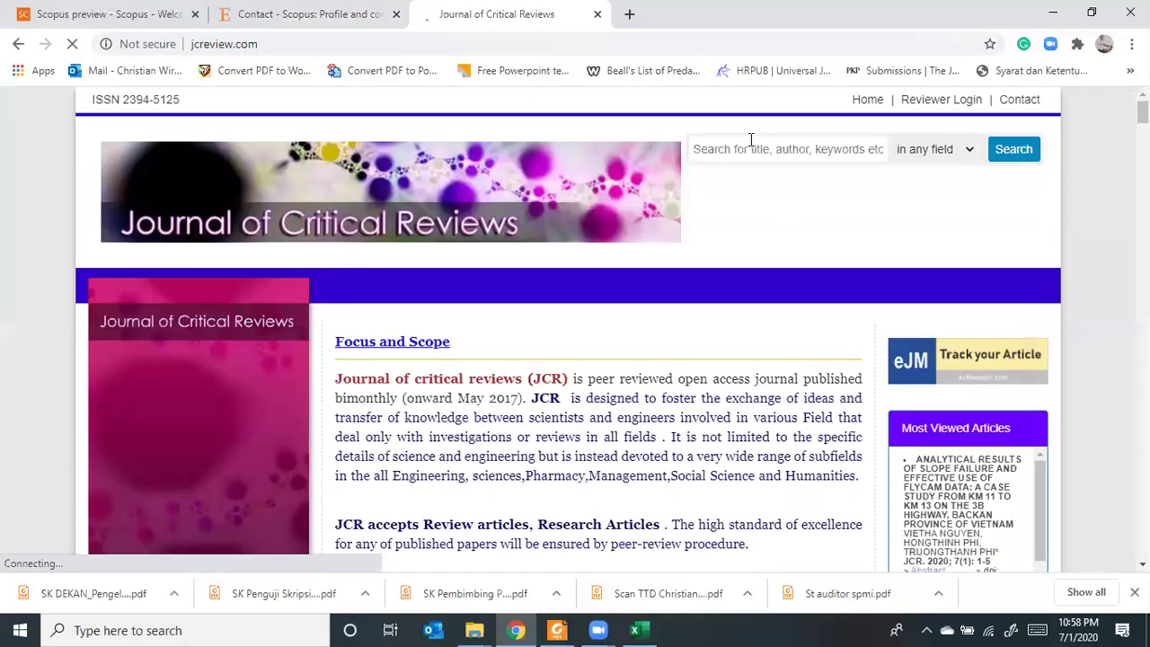
# Search the journal site for the author's name and open the article on work-life balance and employee performance
pyautogui.click(751, 146)
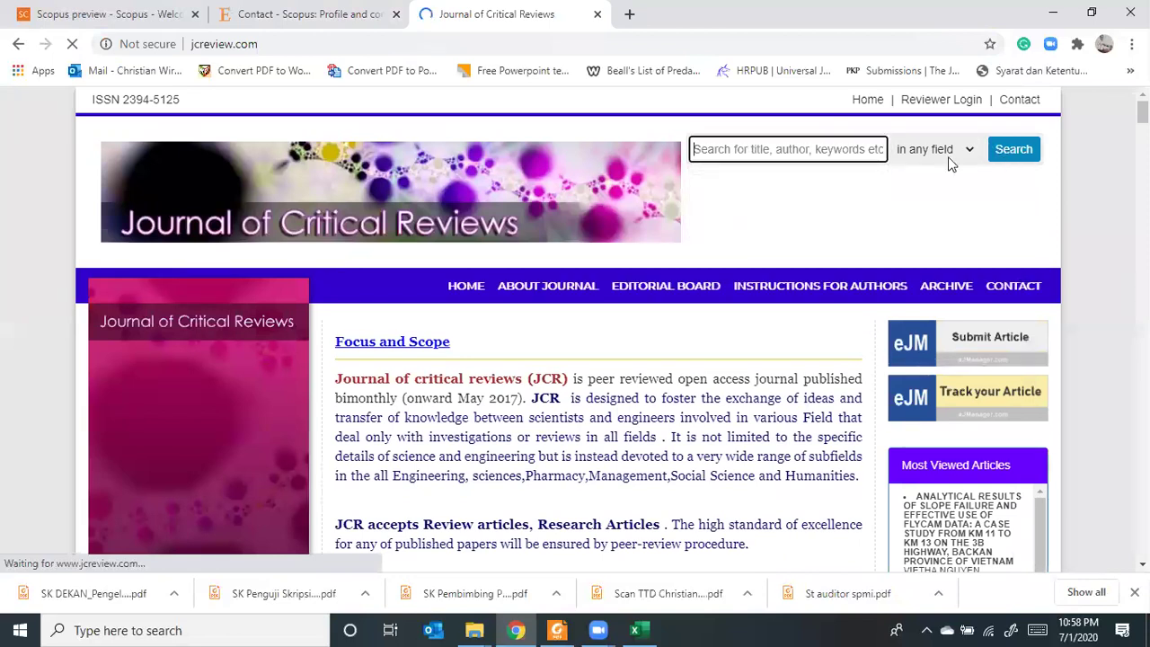
pyautogui.write('wiradendi')
pyautogui.click(1020, 154)
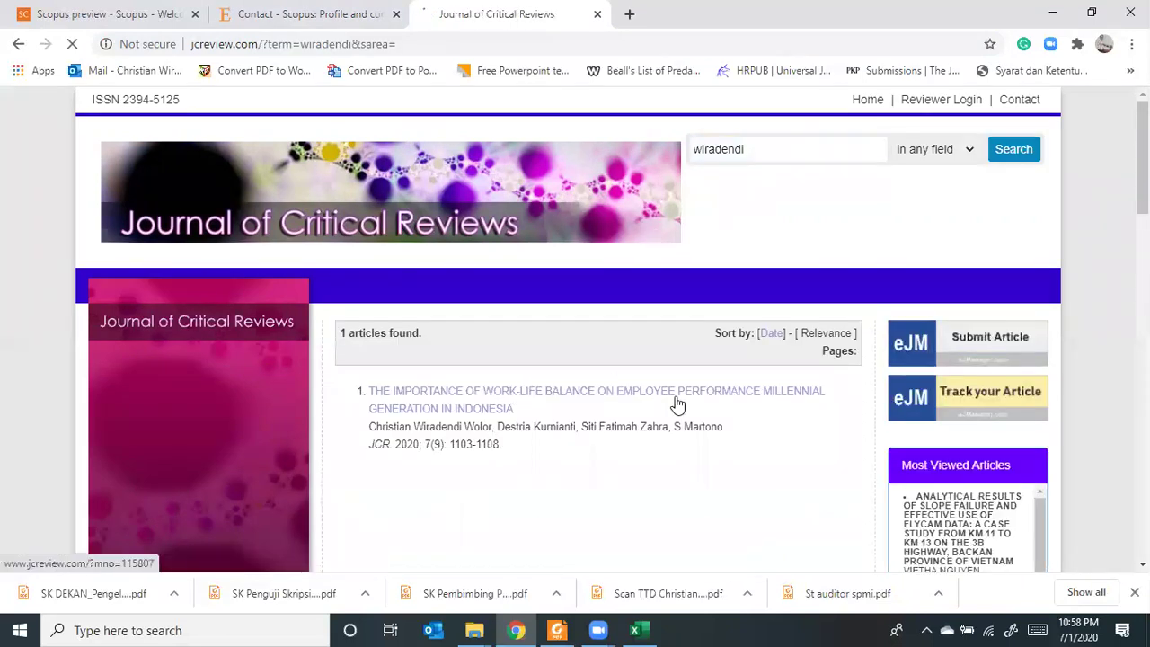
pyautogui.click(654, 389)
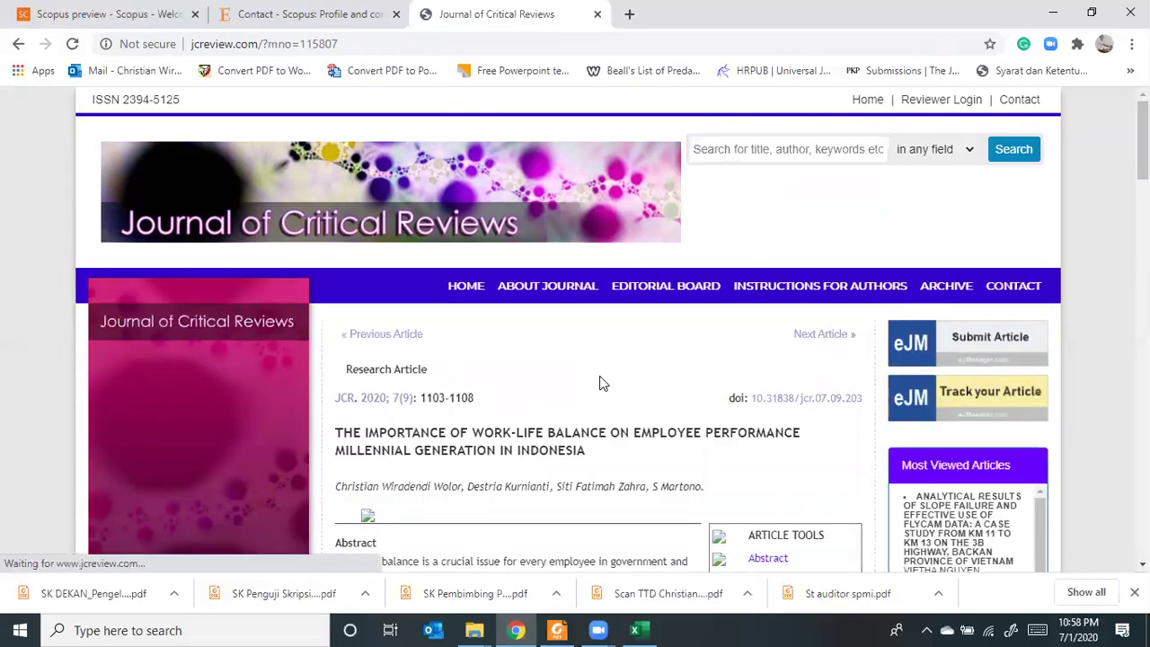
# Open the PDF full text of the work-life balance article
pyautogui.scroll(-5, 599, 375)
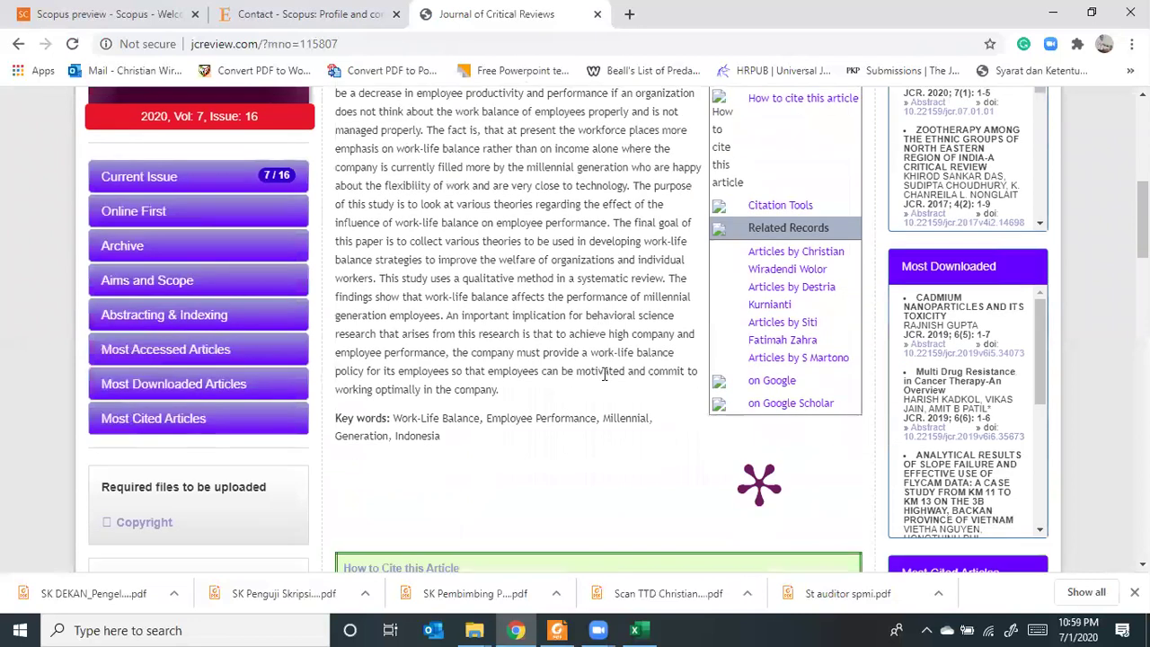
pyautogui.scroll(1, 656, 297)
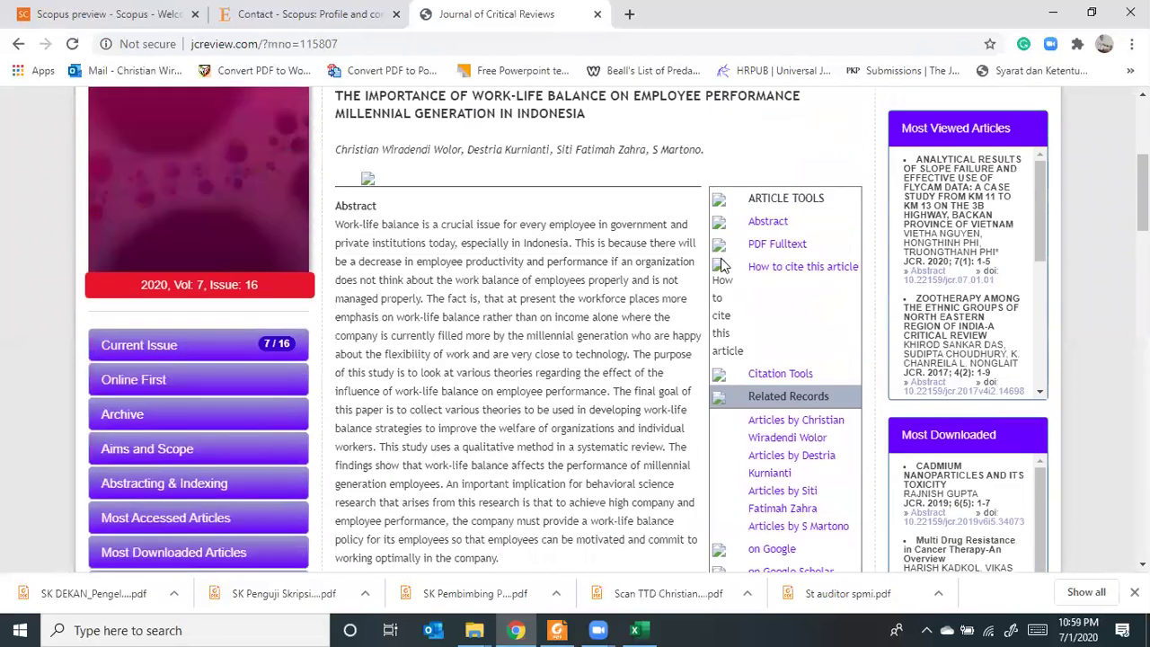
pyautogui.click(778, 246)
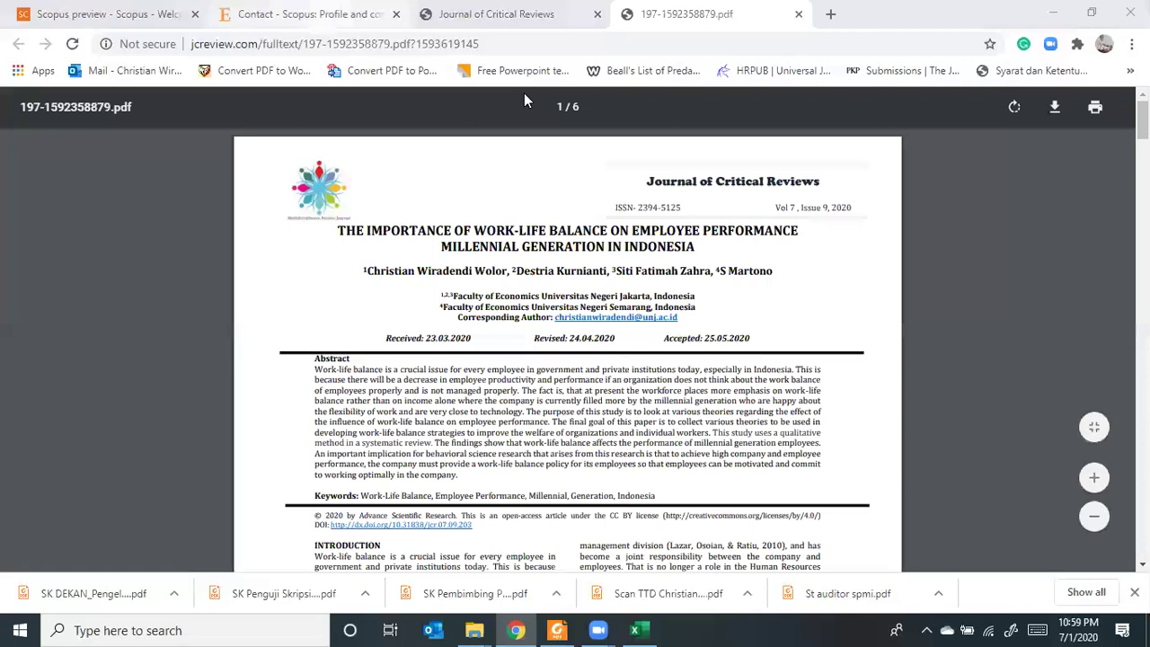
# Copy the journal's ISSN 2394-5125 from the article PDF into the ISSN field of the Scopus coverage search
pyautogui.hotkey('ctrl', '2')
pyautogui.hotkey('ctrl', '4')
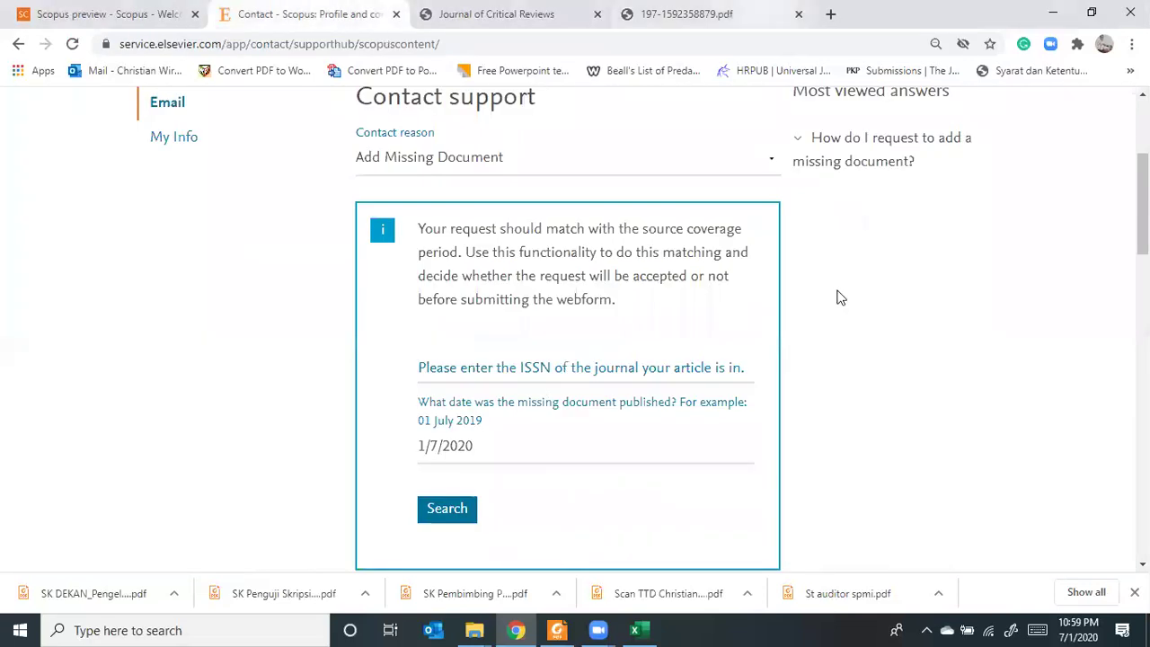
pyautogui.doubleClick(641, 208)
pyautogui.hotkey('ctrl', 'c')
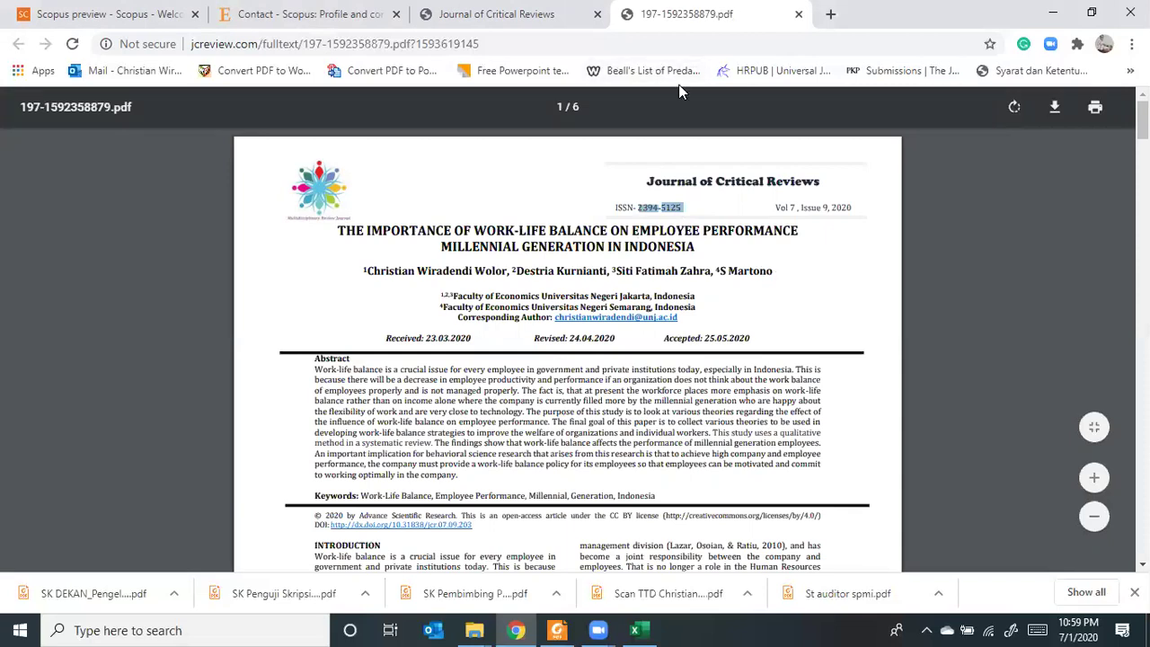
pyautogui.hotkey('ctrl', '2')
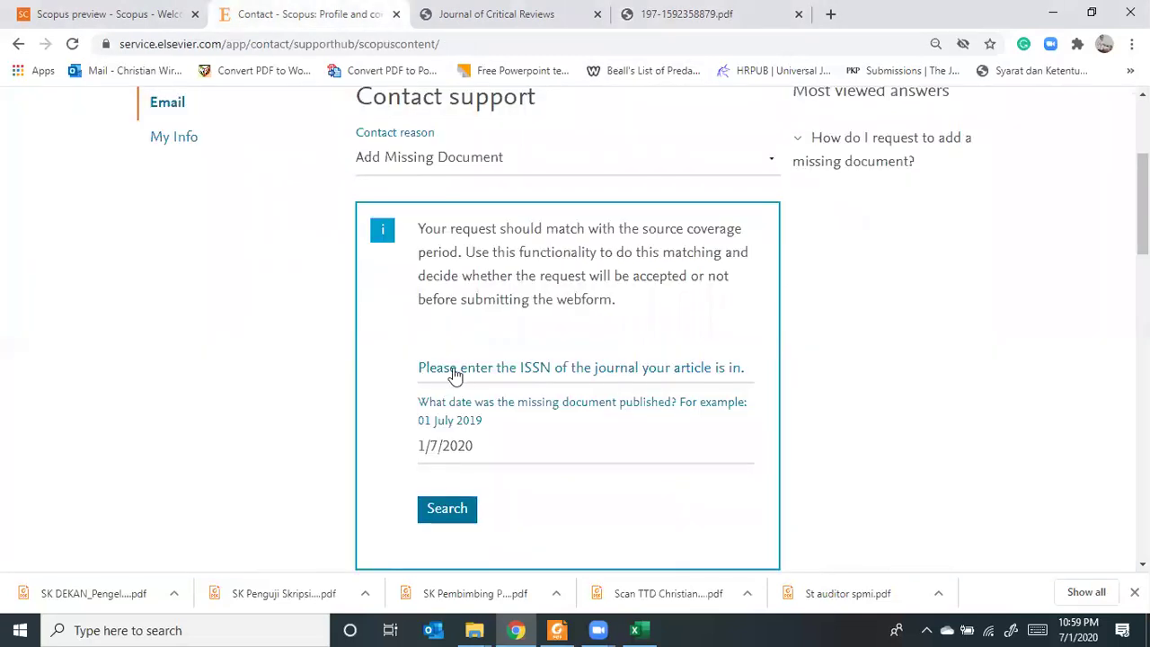
pyautogui.click(460, 372)
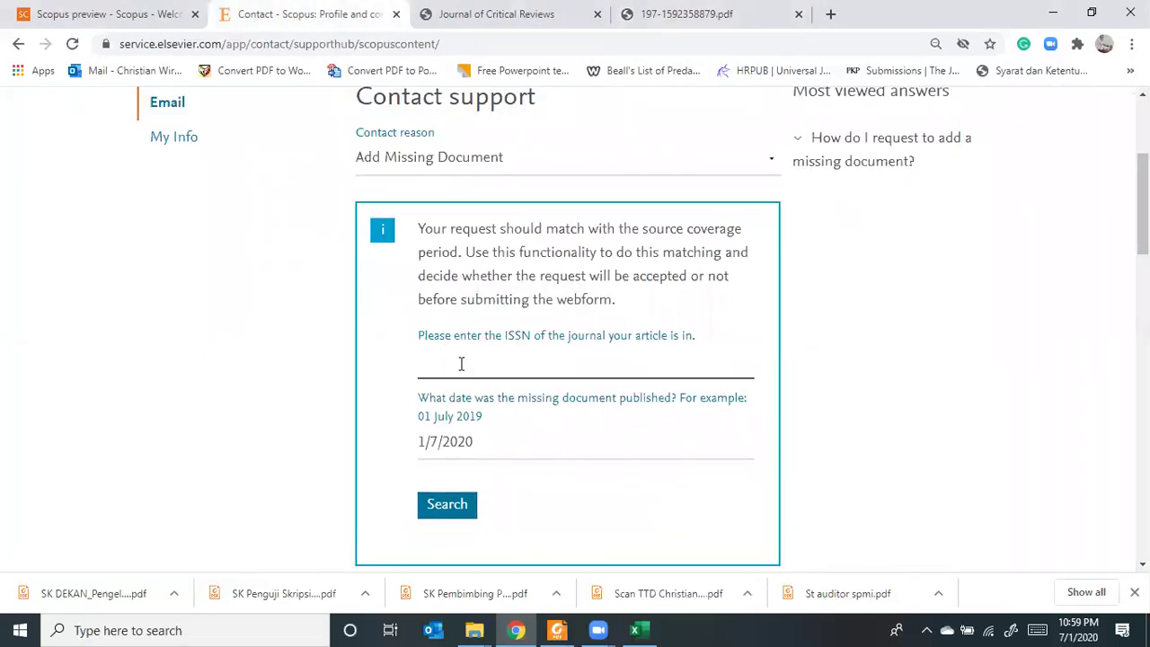
pyautogui.rightClick(462, 365)
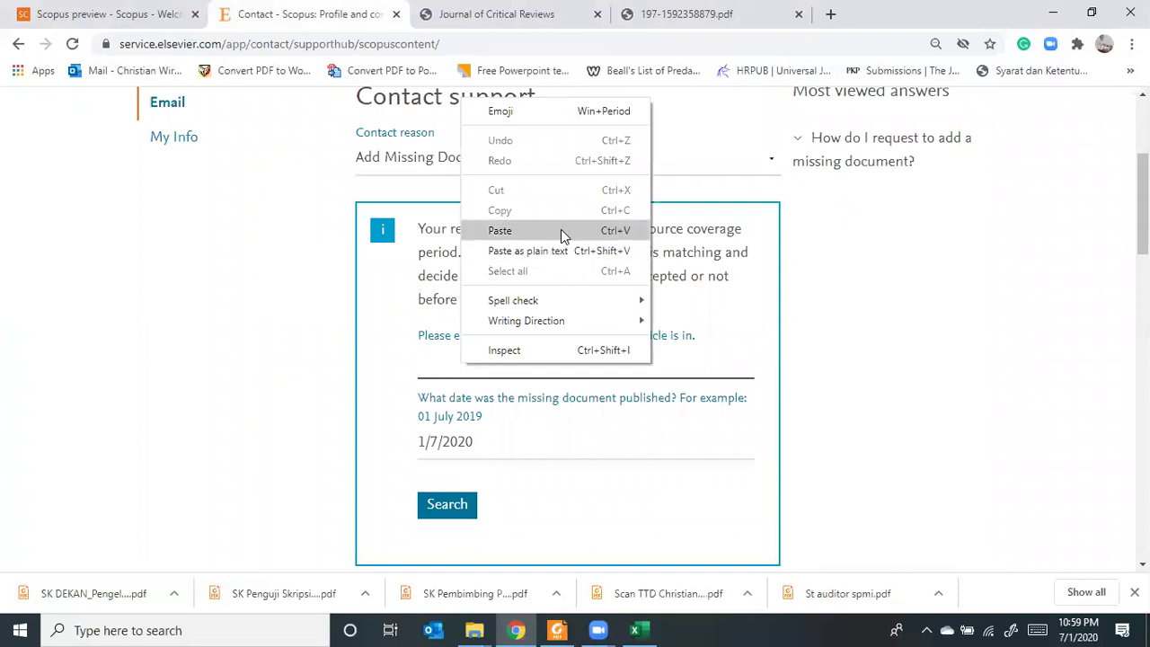
pyautogui.click(501, 231)
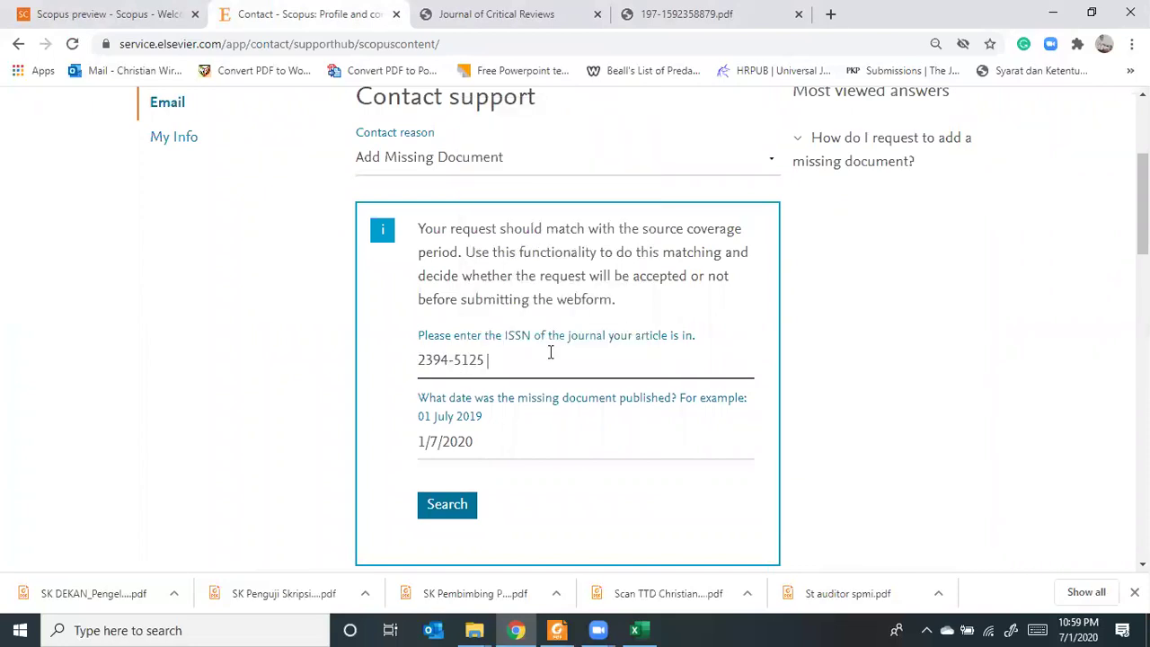
# Set the missing document's publication date to 17 June 2020 and run the coverage search
pyautogui.click(490, 450)
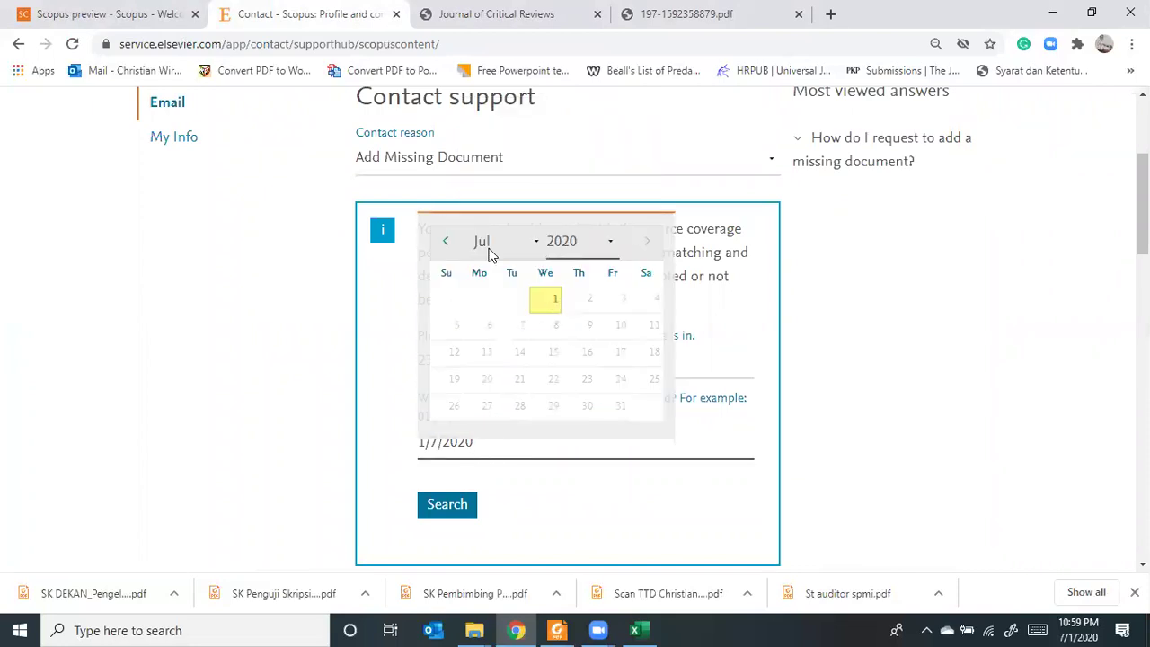
pyautogui.click(446, 245)
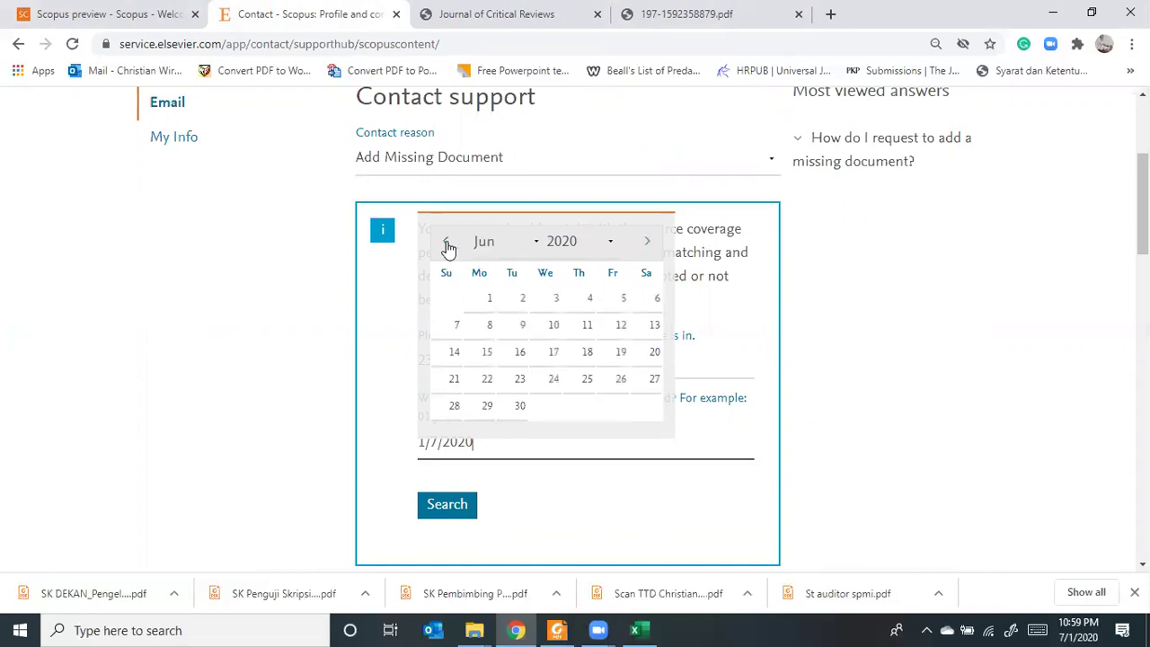
pyautogui.click(551, 358)
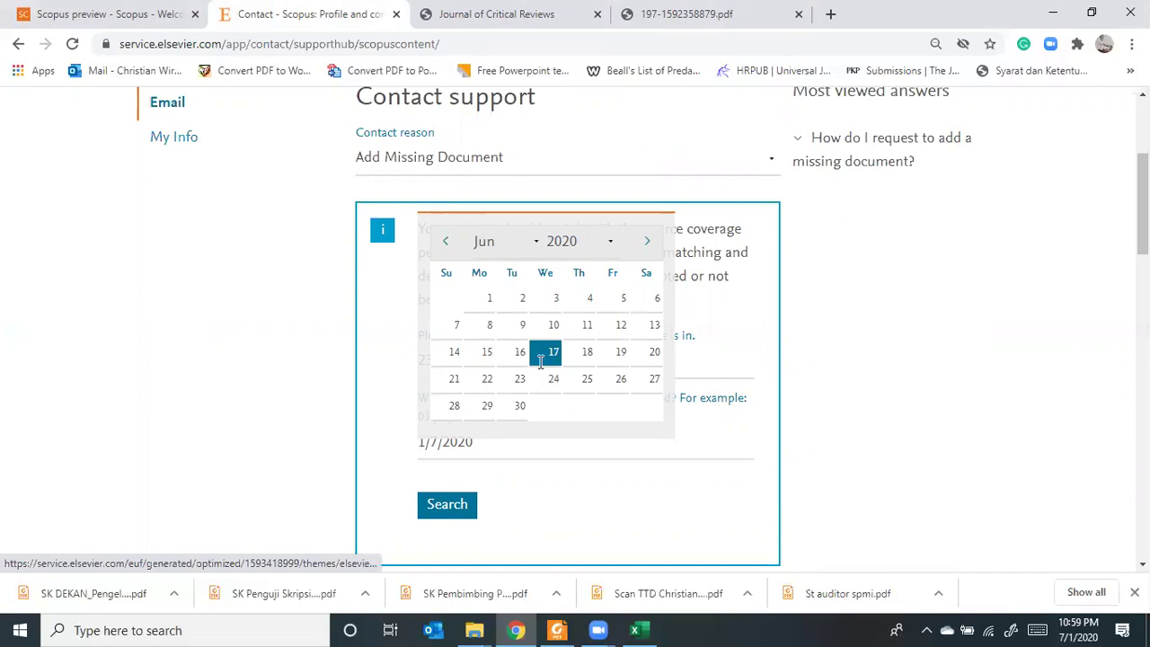
pyautogui.click(461, 508)
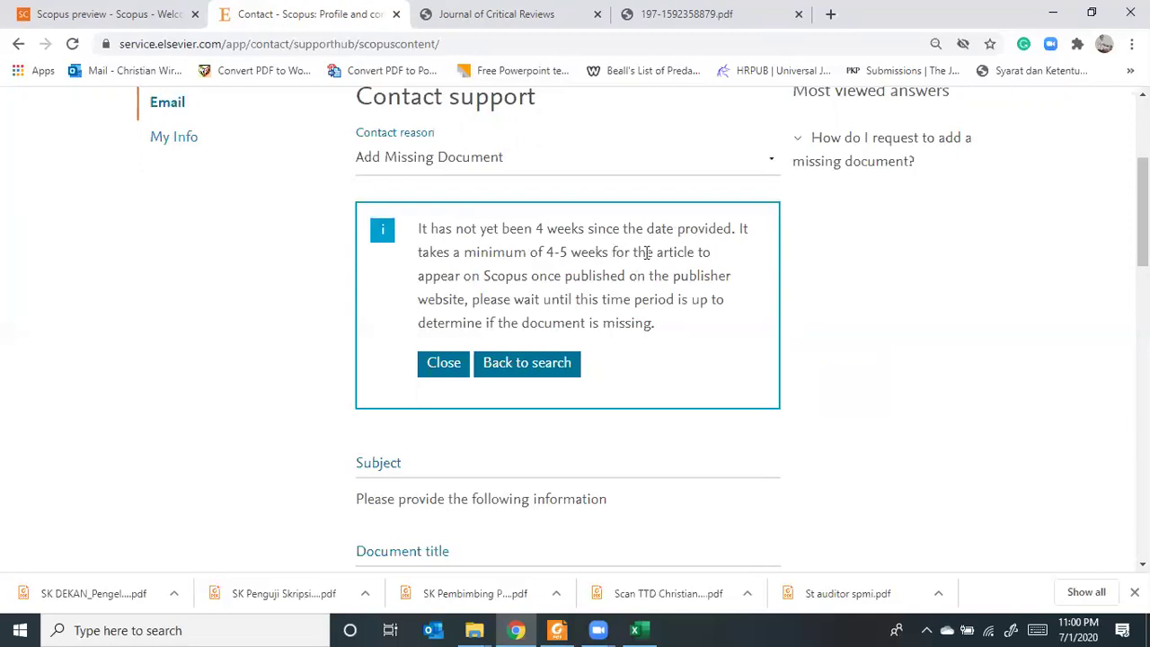
# Dismiss the coverage search notice and return to a blank Contact support form
pyautogui.click(442, 364)
pyautogui.click(598, 164)
pyautogui.click(514, 206)
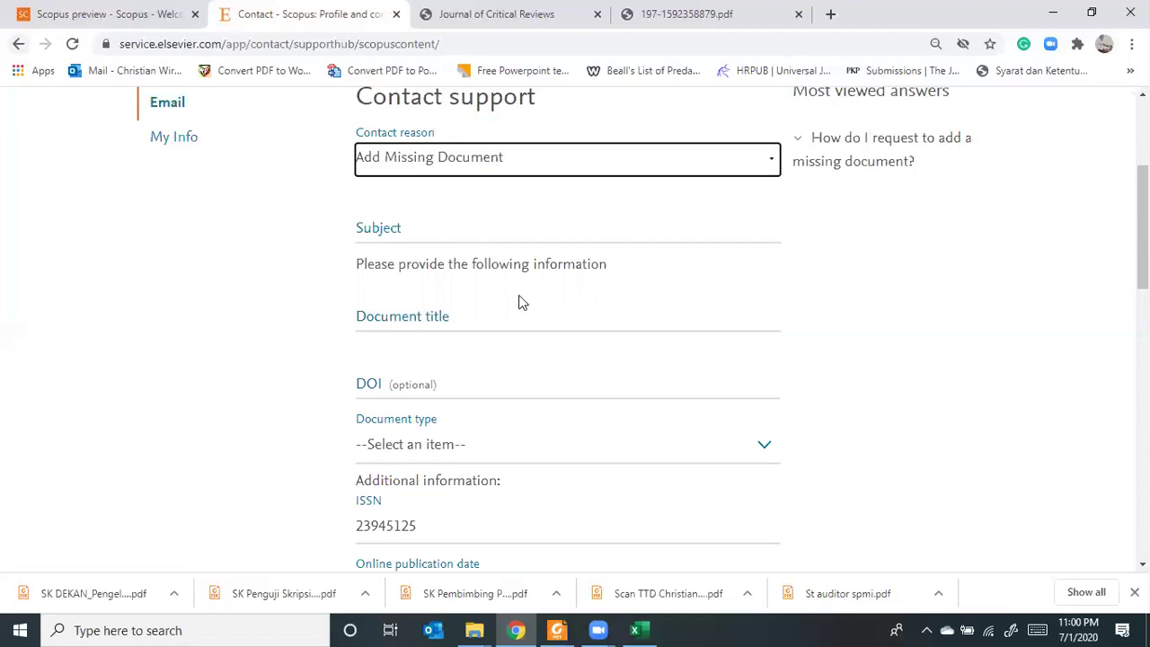
pyautogui.scroll(3, 519, 300)
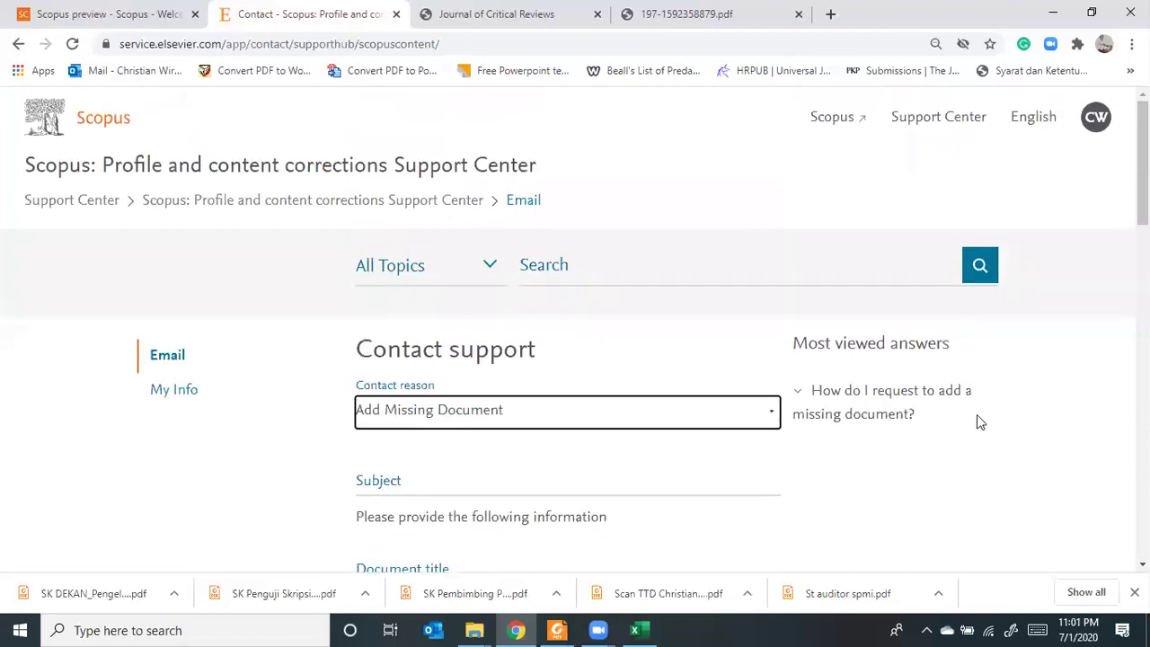
pyautogui.hotkey('alt', 'Left')
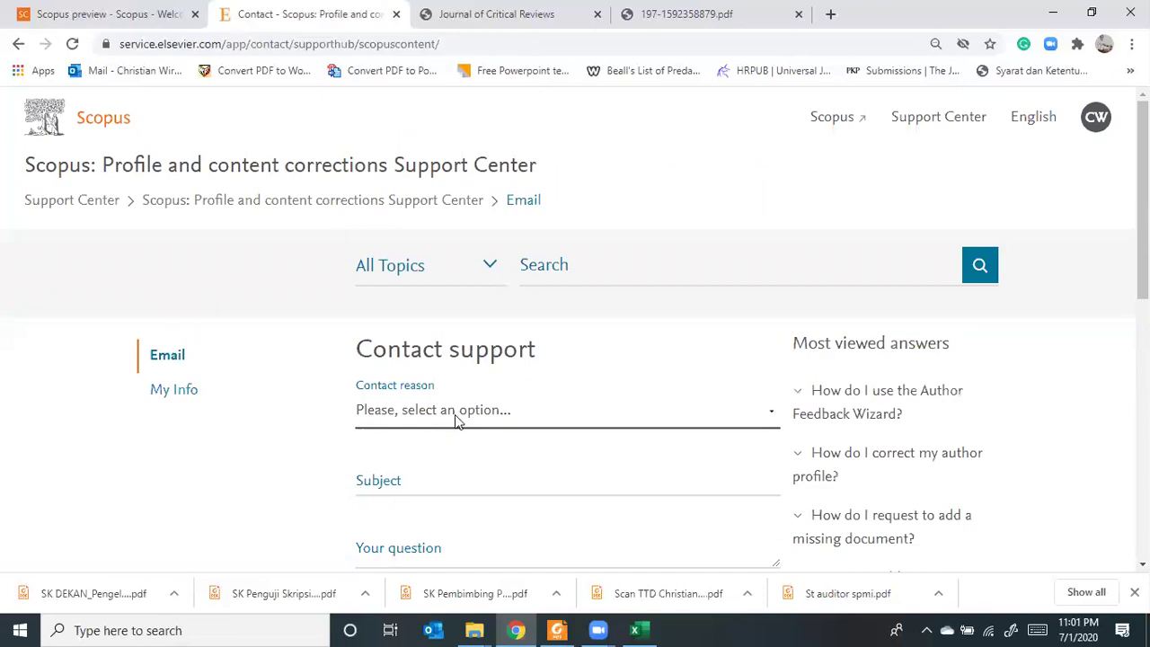
# Select Add Missing Document as the contact reason and enter the journal's ISSN 23945125 for the coverage search
pyautogui.click(542, 405)
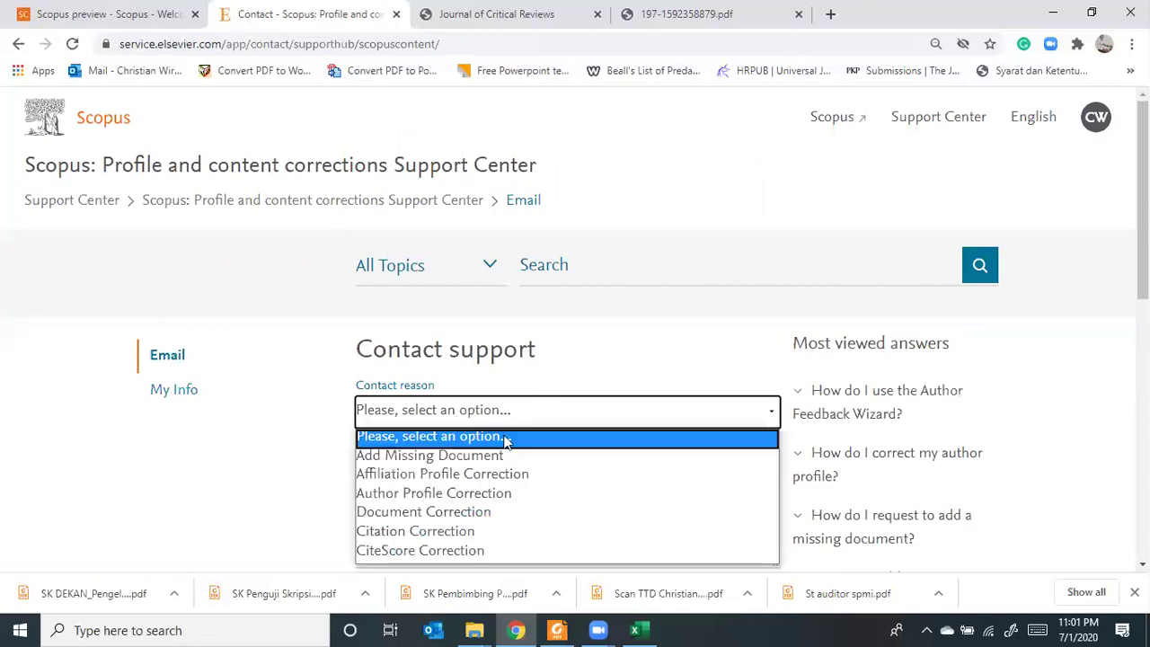
pyautogui.click(463, 461)
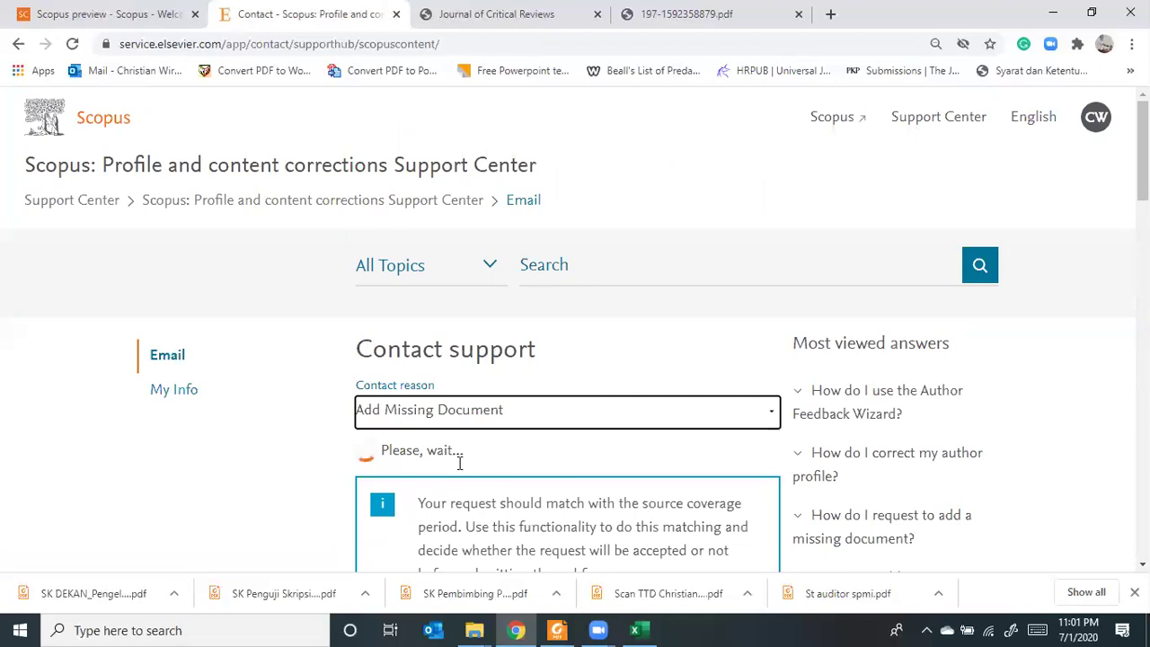
pyautogui.scroll(-4, 540, 432)
pyautogui.click(511, 294)
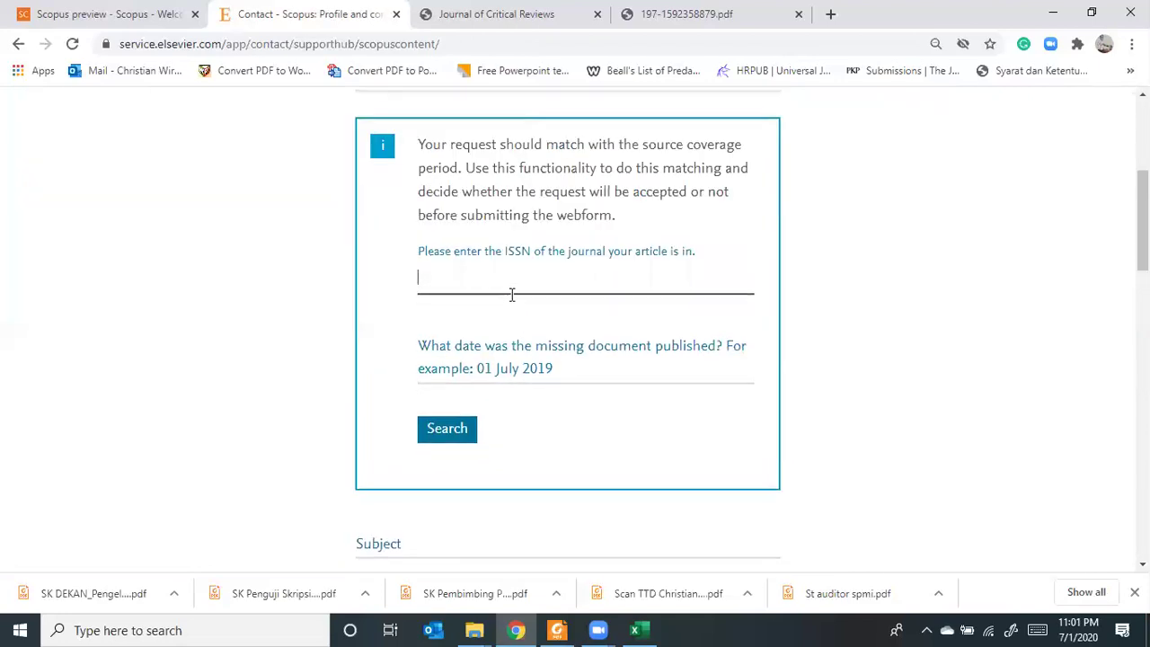
pyautogui.hotkey('ctrl', 'v')
# Set the missing document's publication date to 1 June 2020 and run the coverage search
pyautogui.click(527, 377)
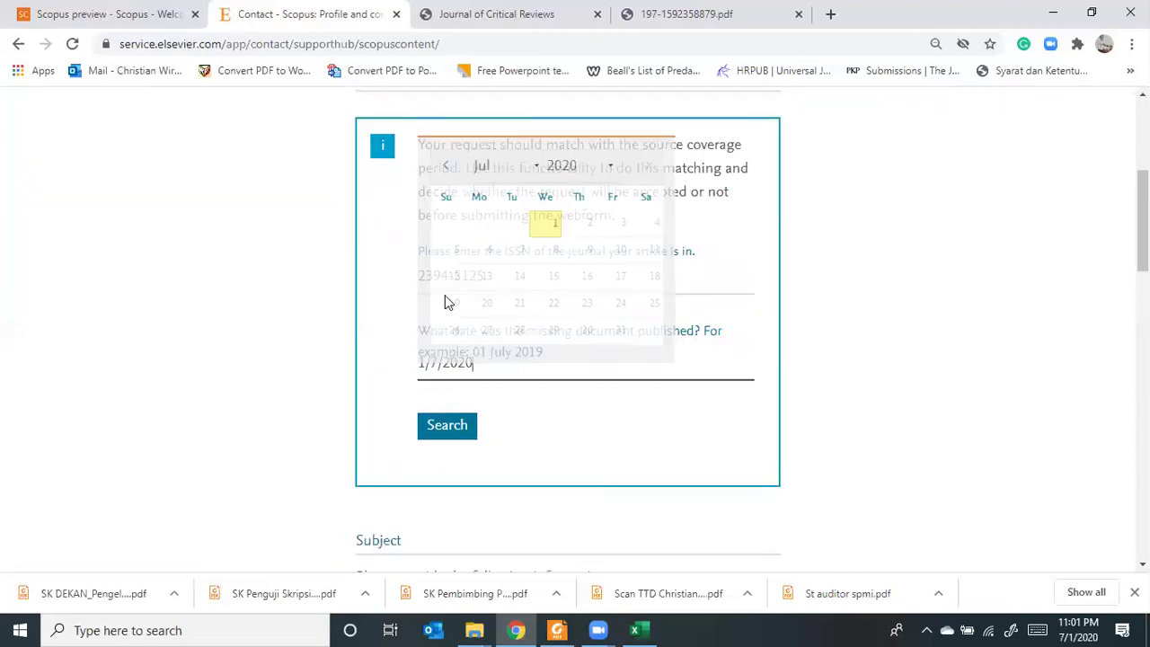
pyautogui.click(445, 178)
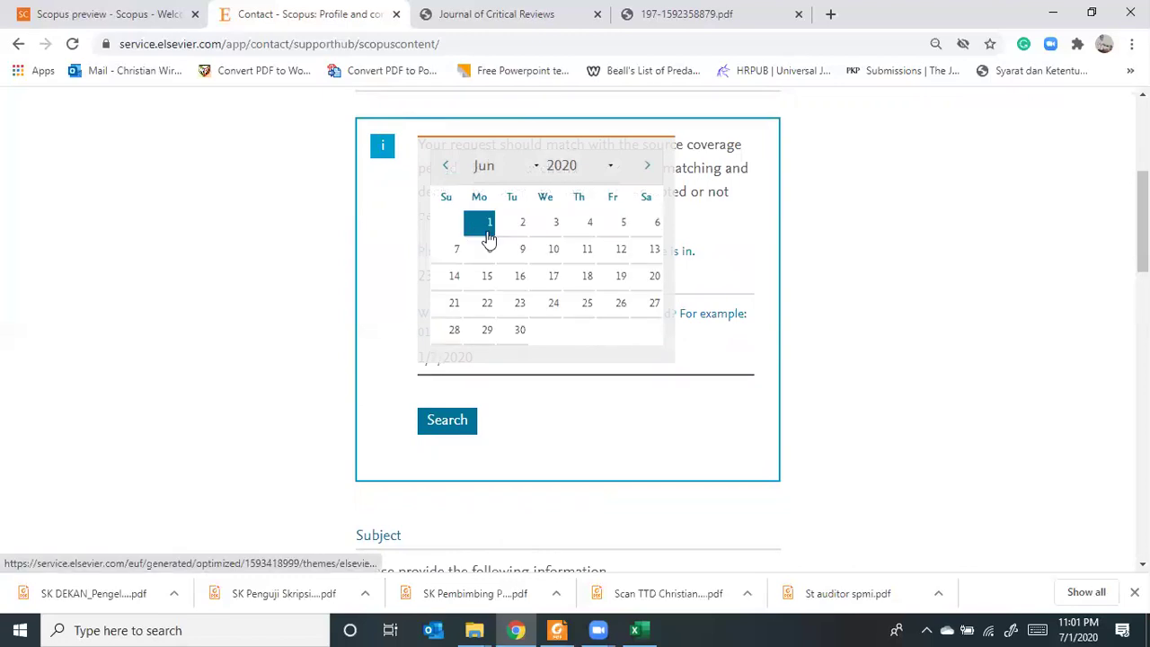
pyautogui.click(478, 222)
pyautogui.click(459, 429)
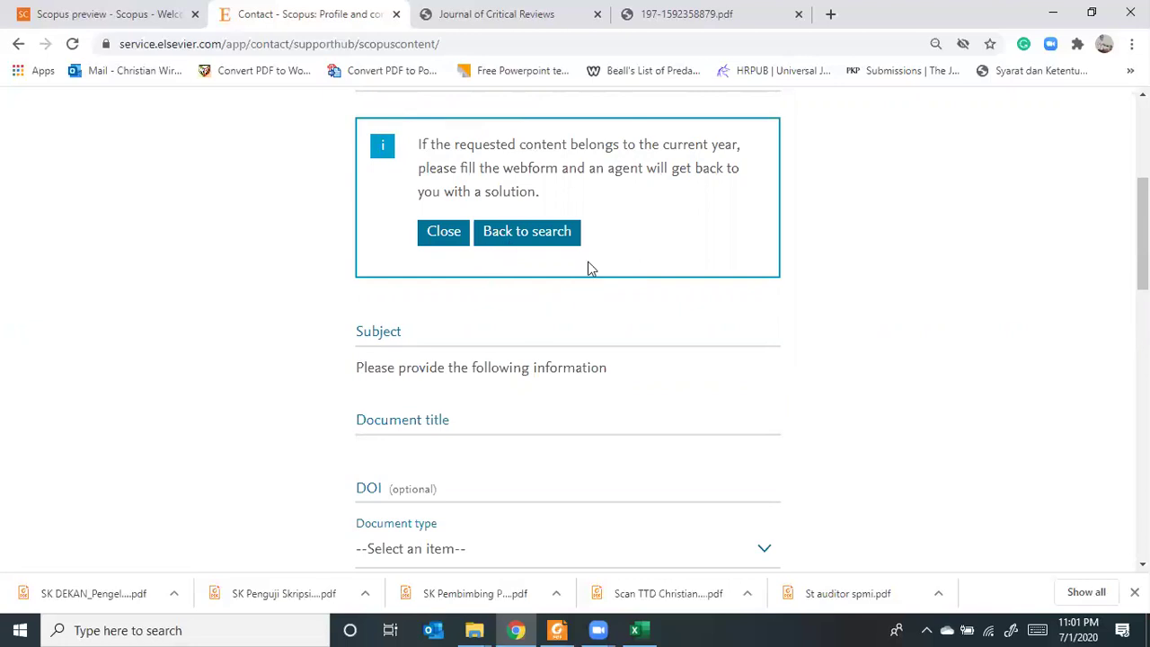
# Enter "Document missing" as the request's subject and place the cursor in the document title field
pyautogui.click(500, 340)
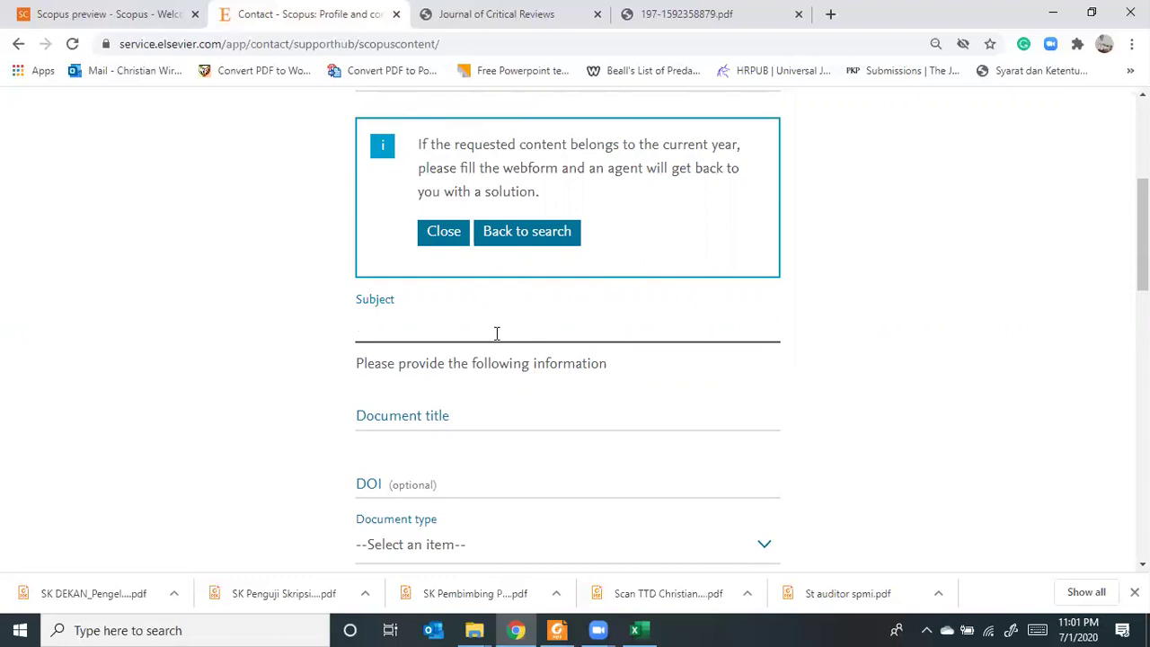
pyautogui.write('Document missing')
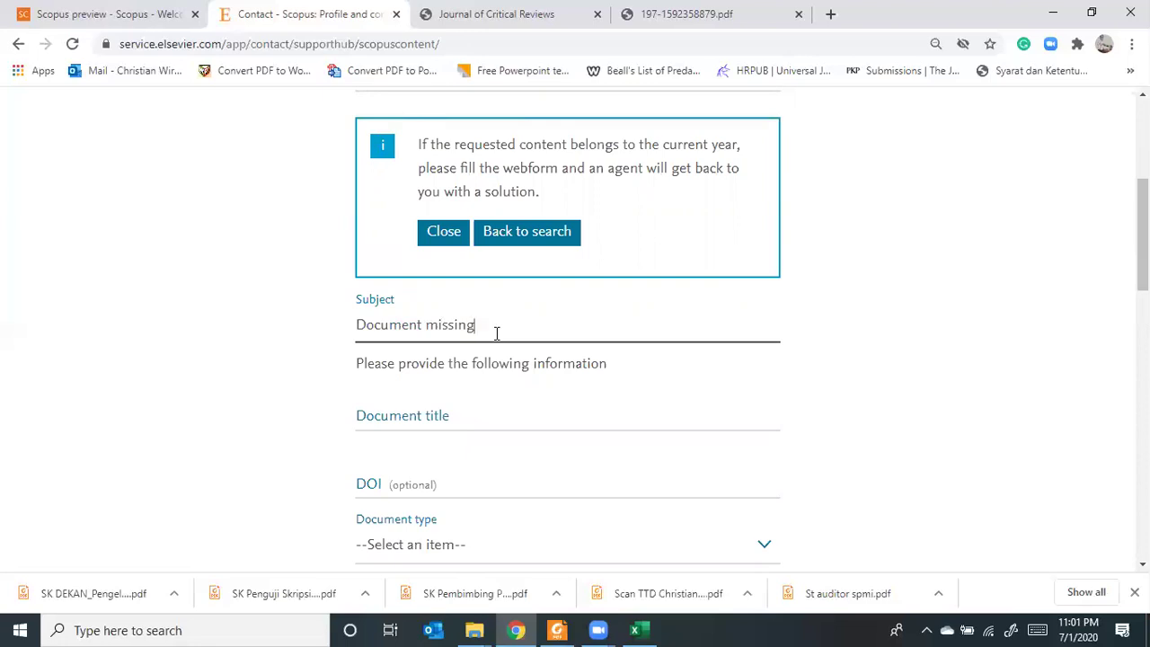
pyautogui.click(515, 422)
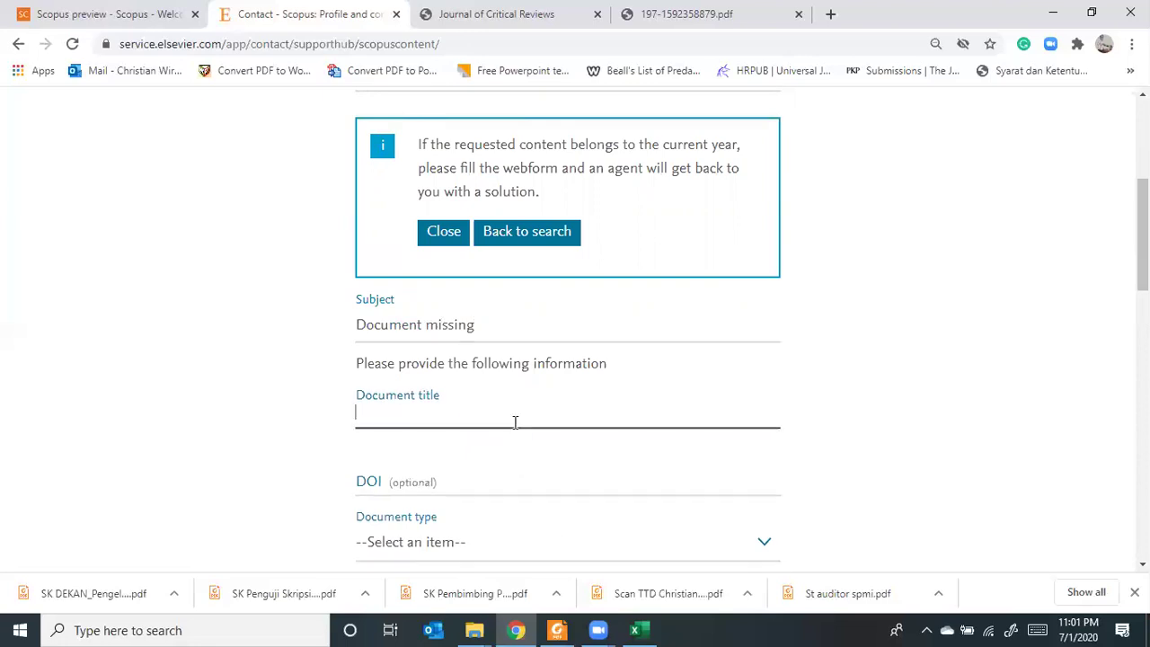
# Review the remaining request fields, from DOI, document type and volume through the PDF attachment and contact details to the form's end
pyautogui.scroll(-2, 532, 436)
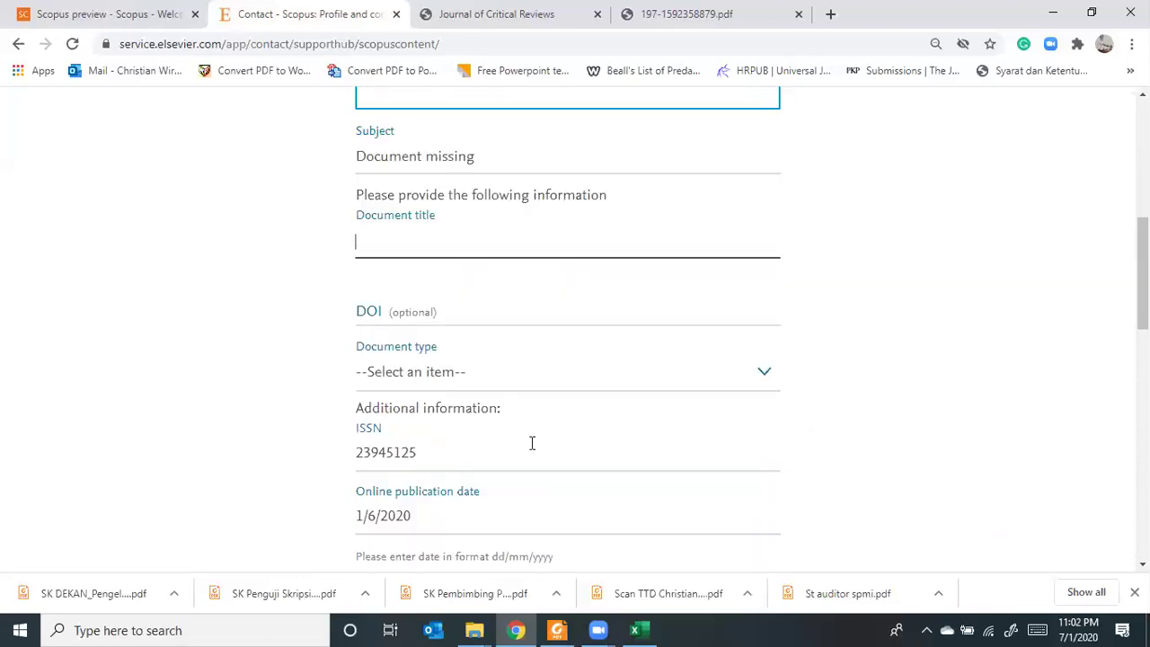
pyautogui.scroll(-2, 329, 467)
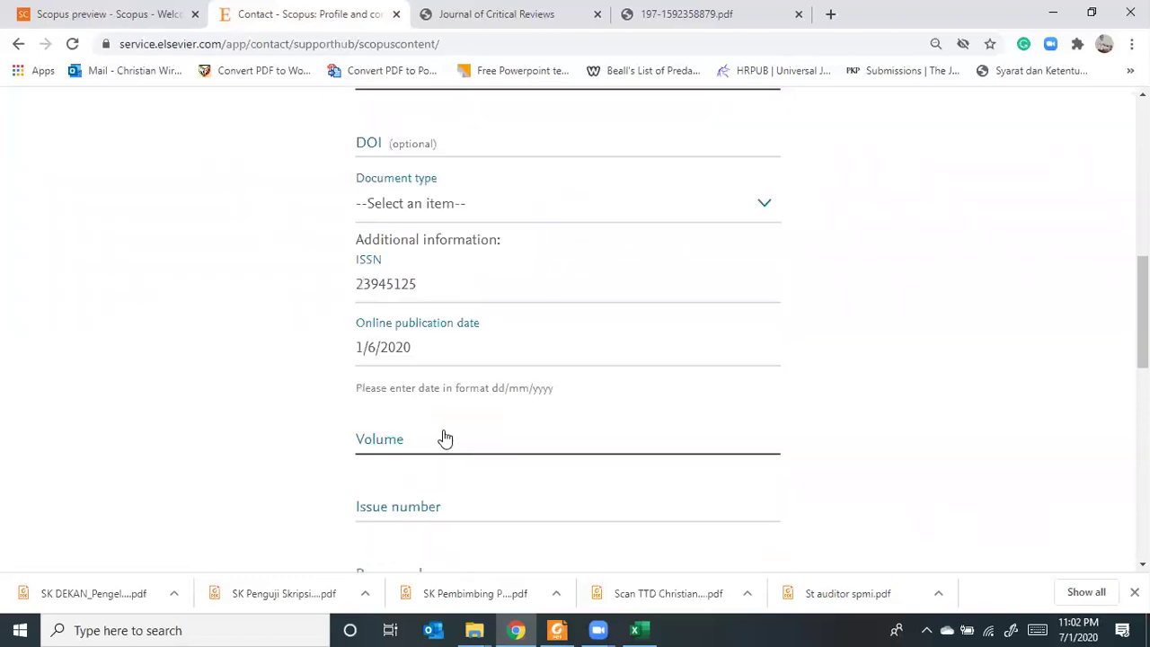
pyautogui.scroll(-2, 443, 493)
pyautogui.scroll(-2, 456, 425)
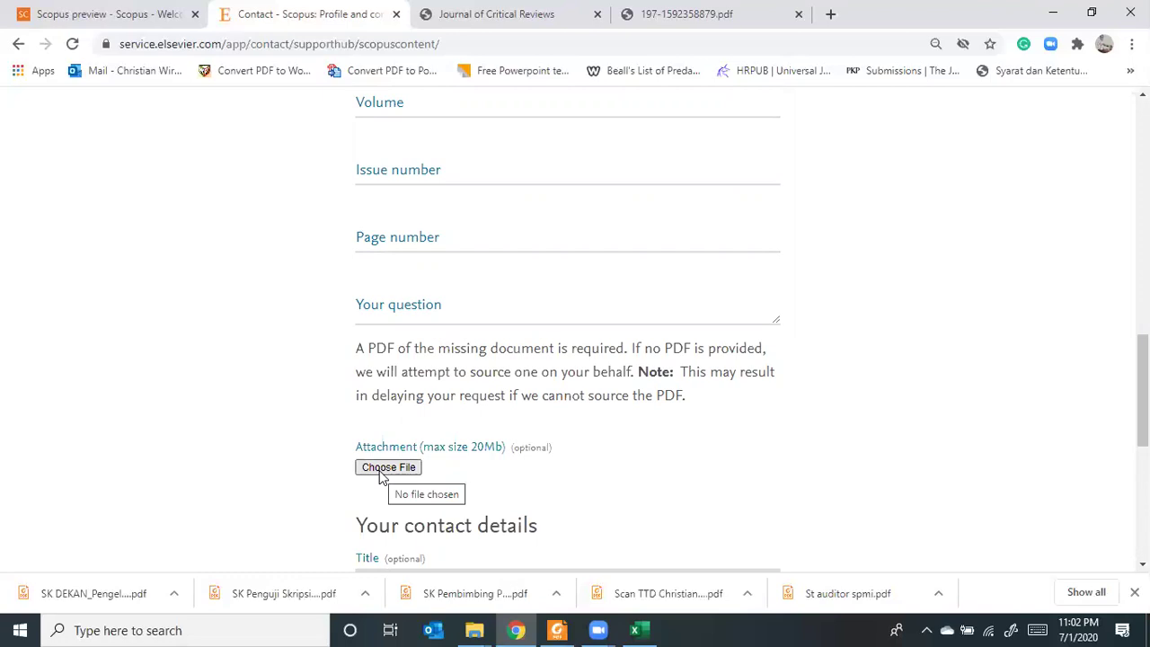
pyautogui.moveTo(1143, 391)
pyautogui.mouseDown()
pyautogui.moveTo(1143, 152)
pyautogui.moveTo(1143, 414)
pyautogui.mouseUp()
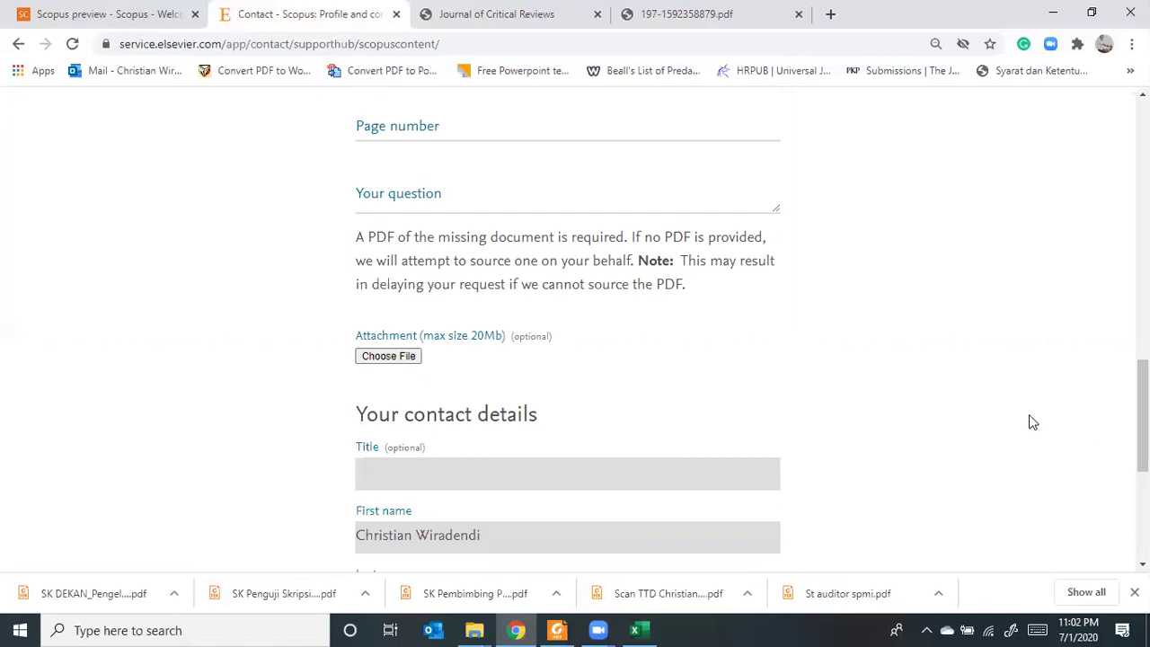
pyautogui.scroll(-4, 1032, 423)
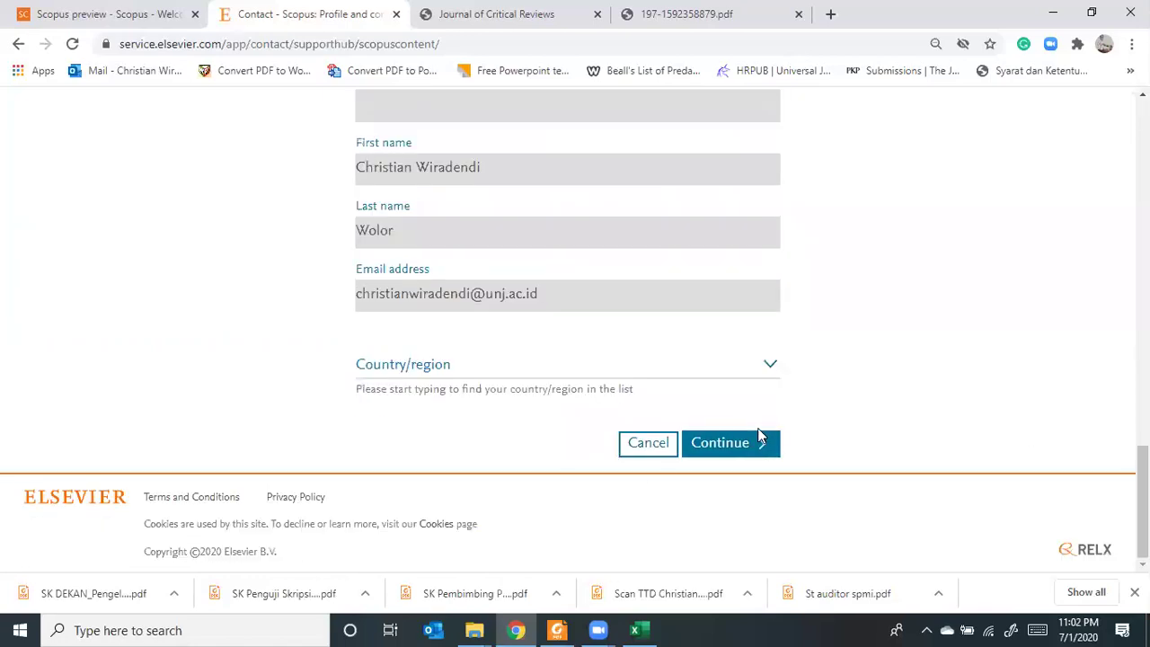
pyautogui.click(757, 442)
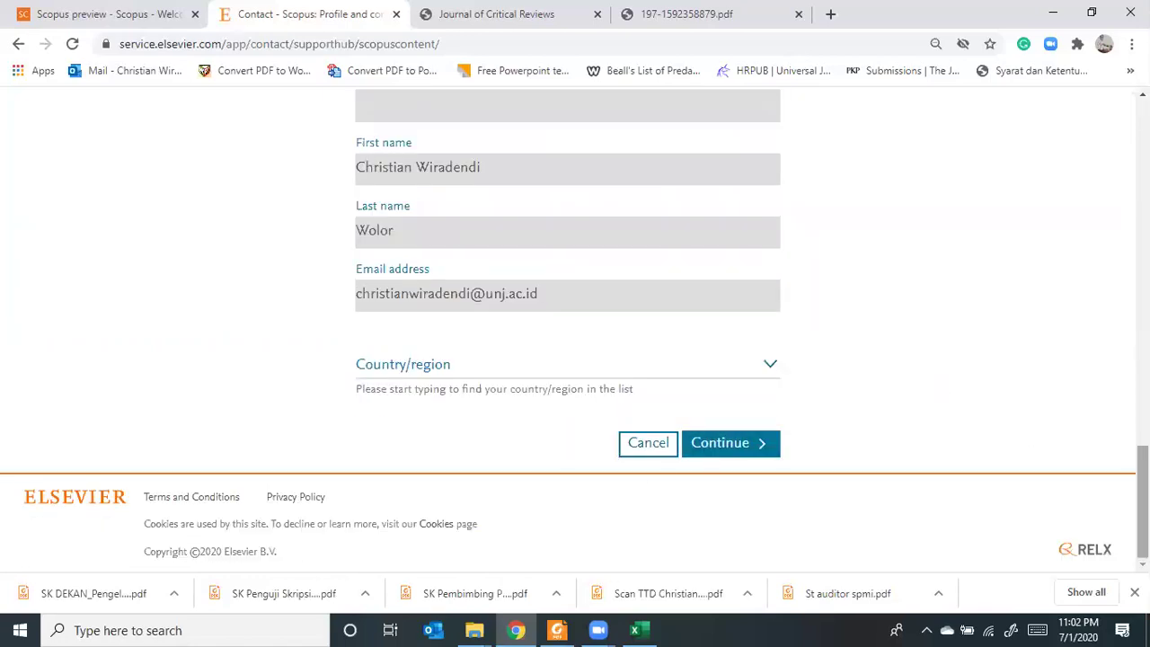